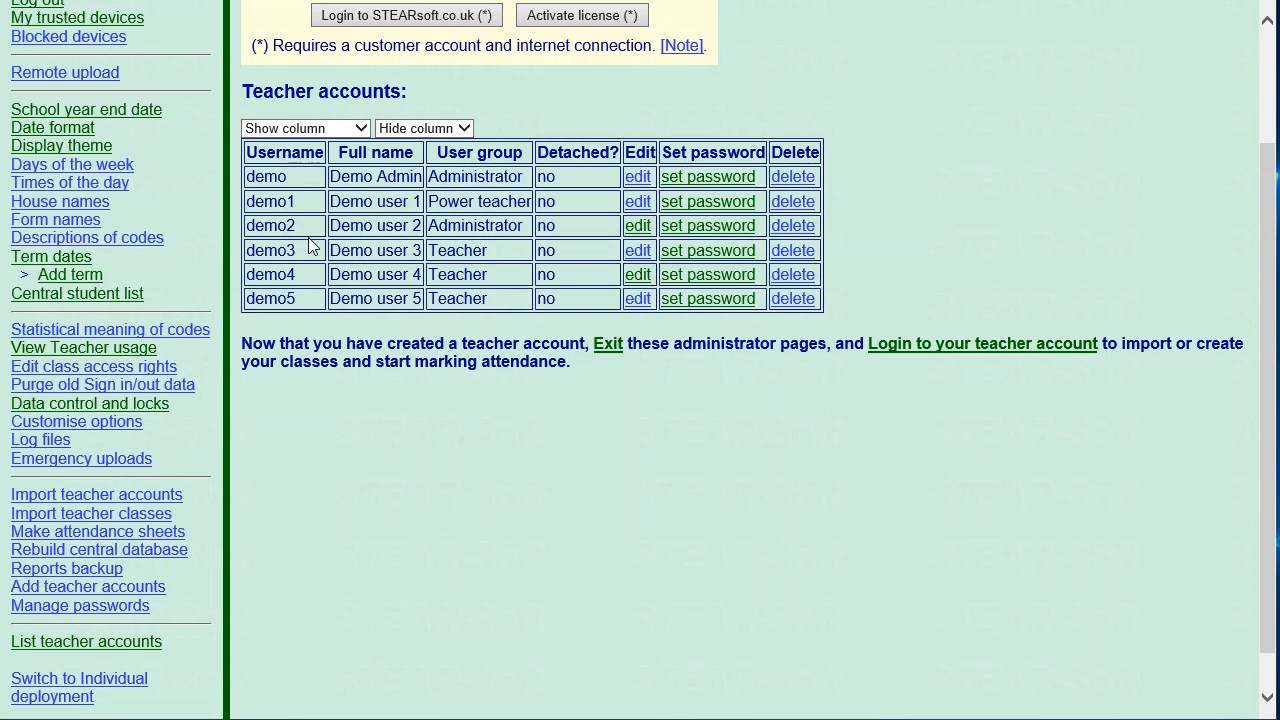
# - View the central student list, and return to the list of teacher accounts
pyautogui.click(57, 141)
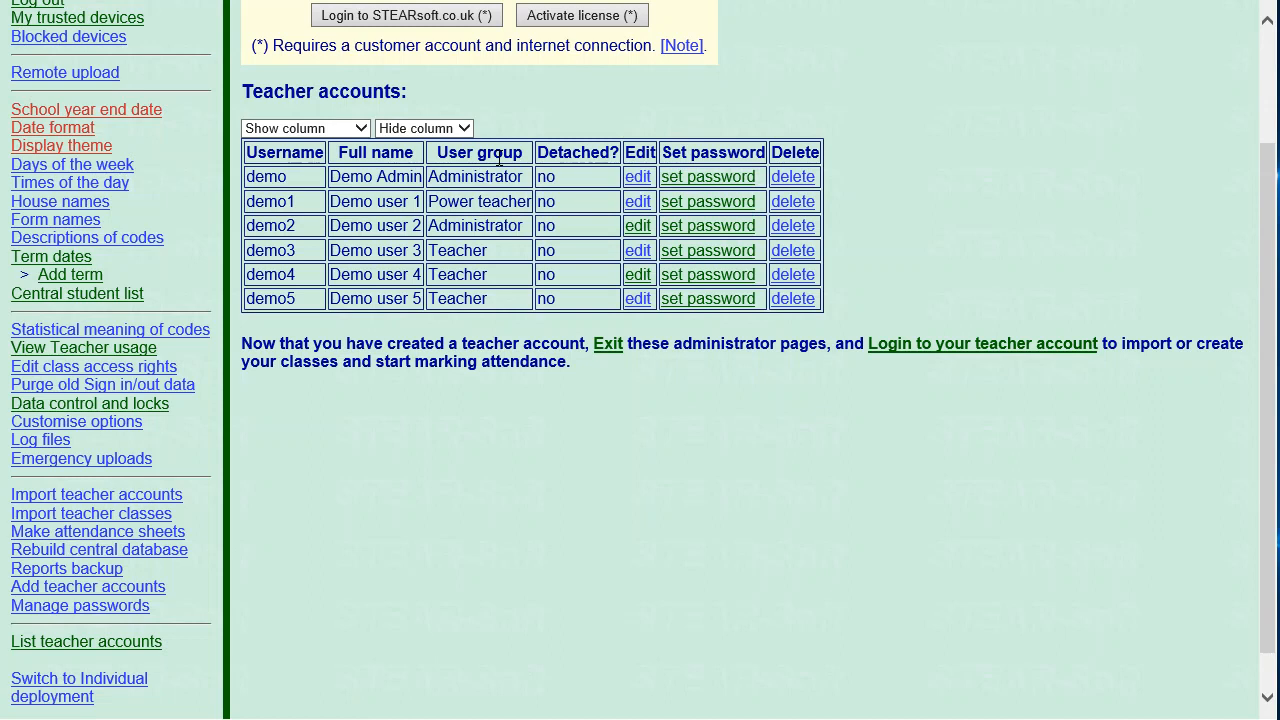
pyautogui.click(80, 296)
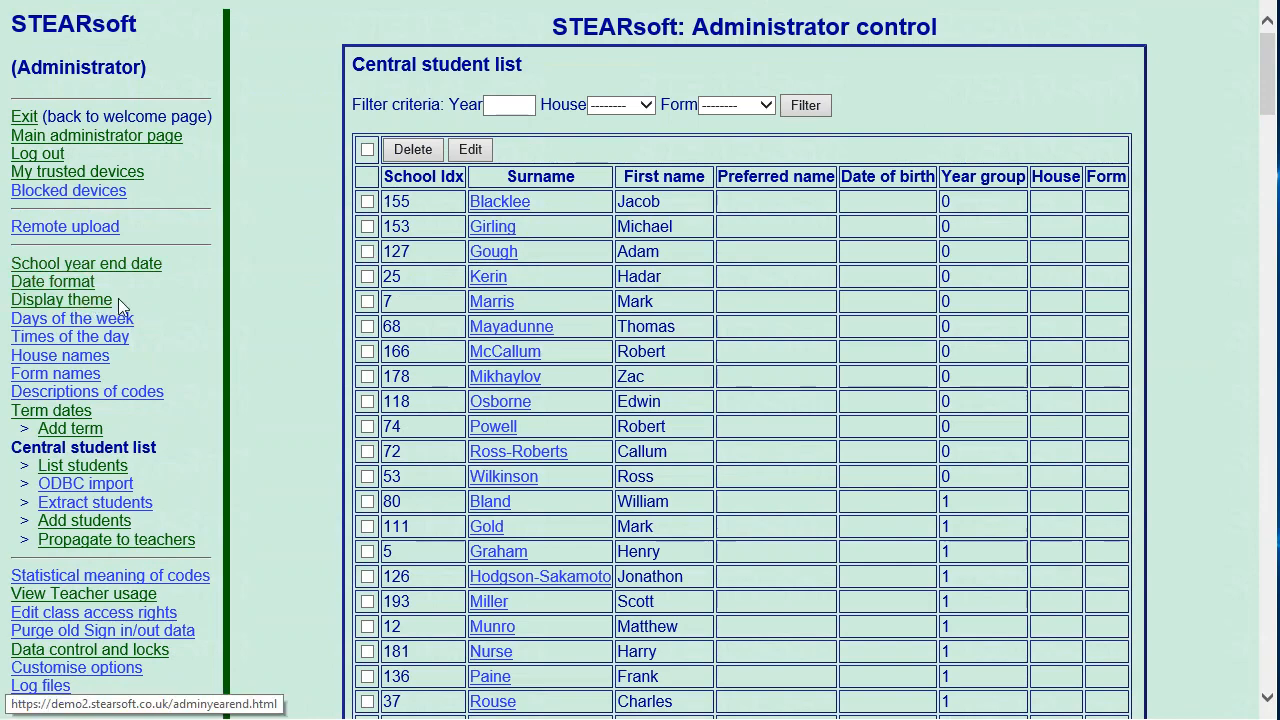
pyautogui.click(54, 528)
pyautogui.click(388, 342)
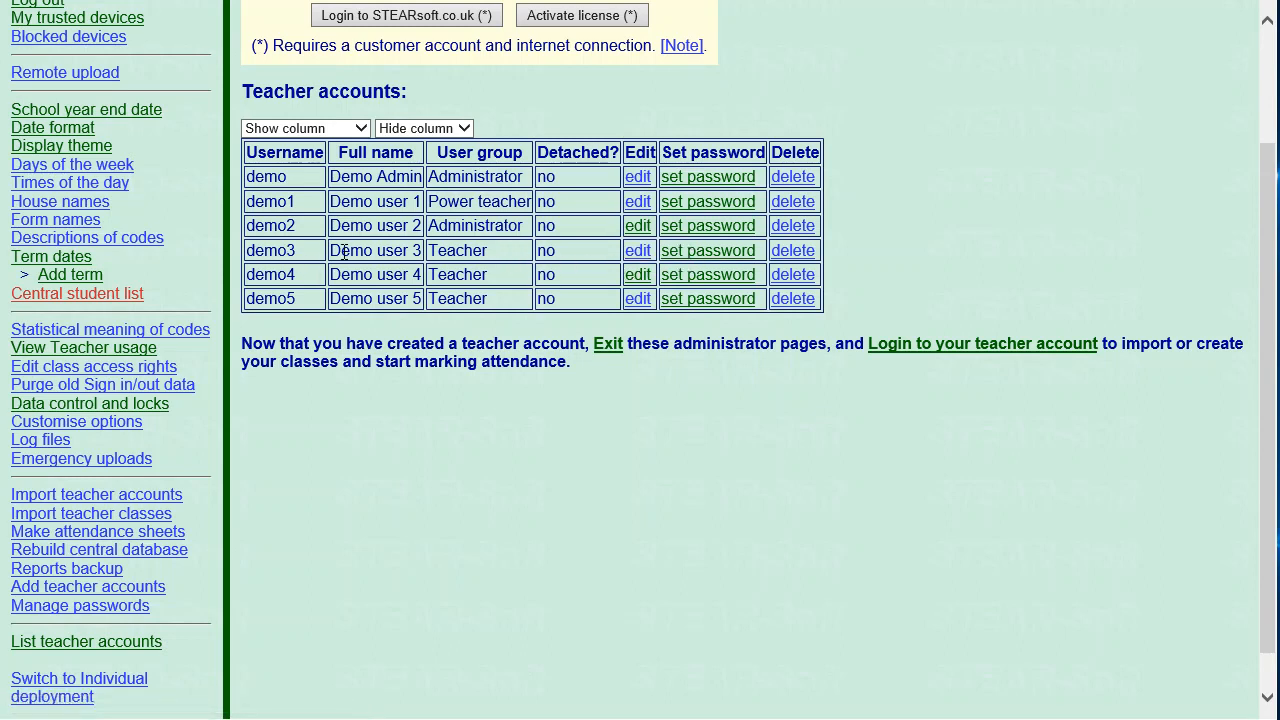
# - Log in as the teacher account demo3 and continue to the teacher area
pyautogui.click(710, 261)
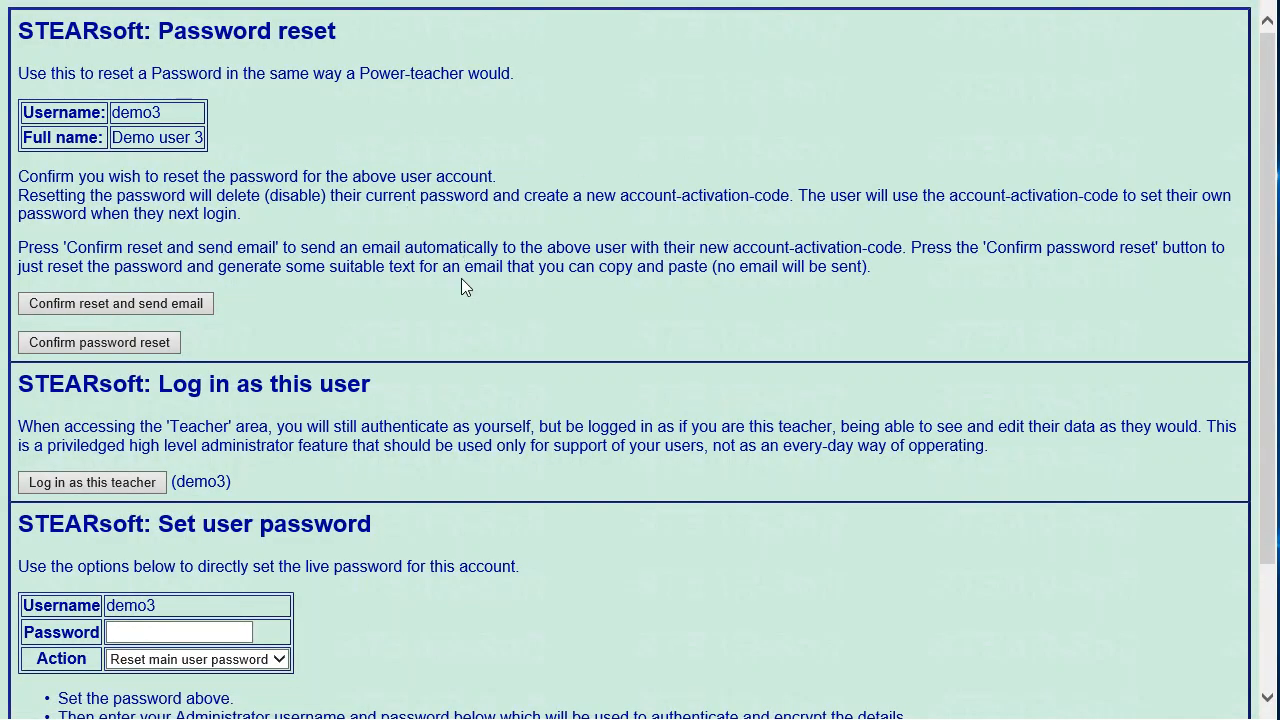
pyautogui.click(67, 483)
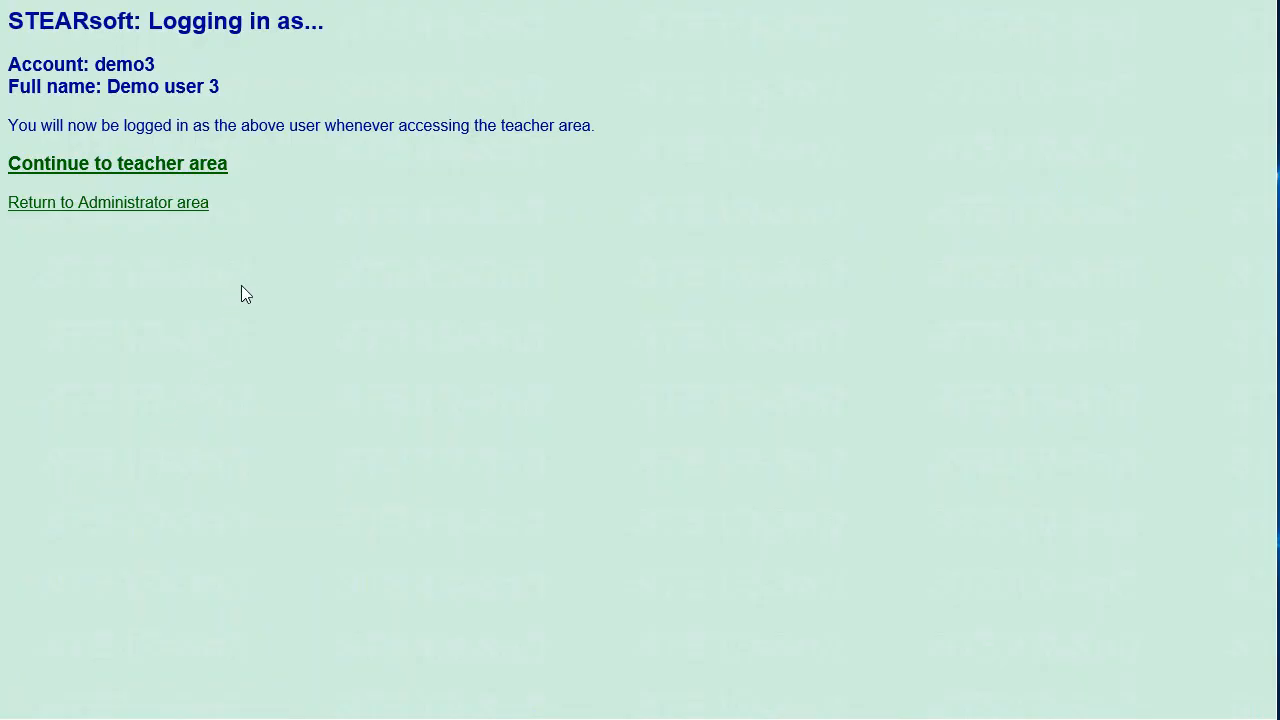
pyautogui.click(146, 168)
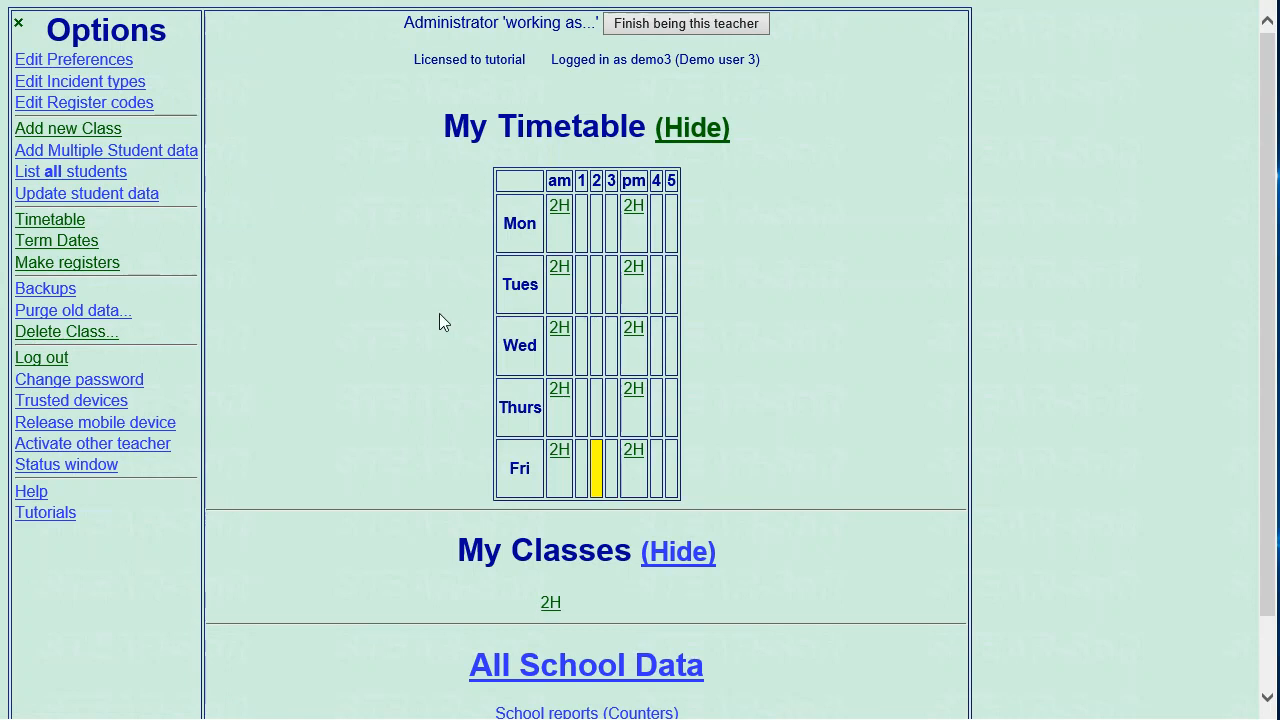
# - Check class 2H's register, class details and full pupil data table, and return to the home page
pyautogui.click(557, 212)
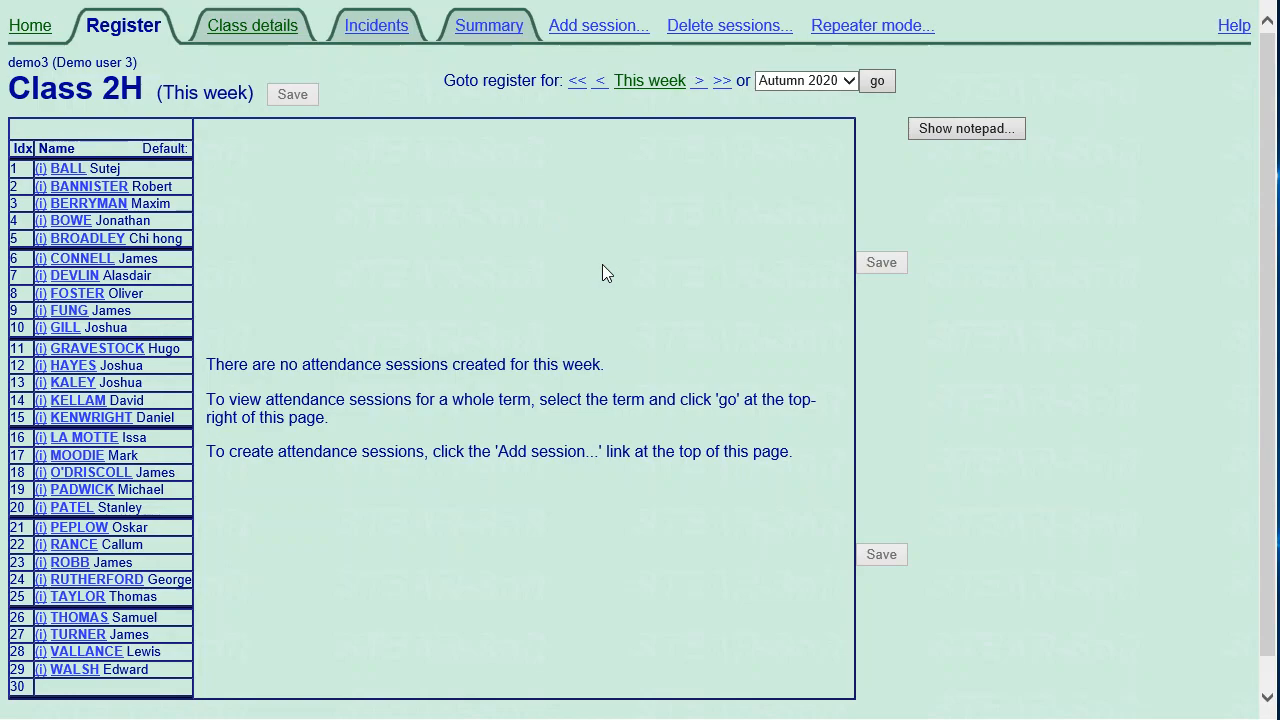
pyautogui.click(252, 25)
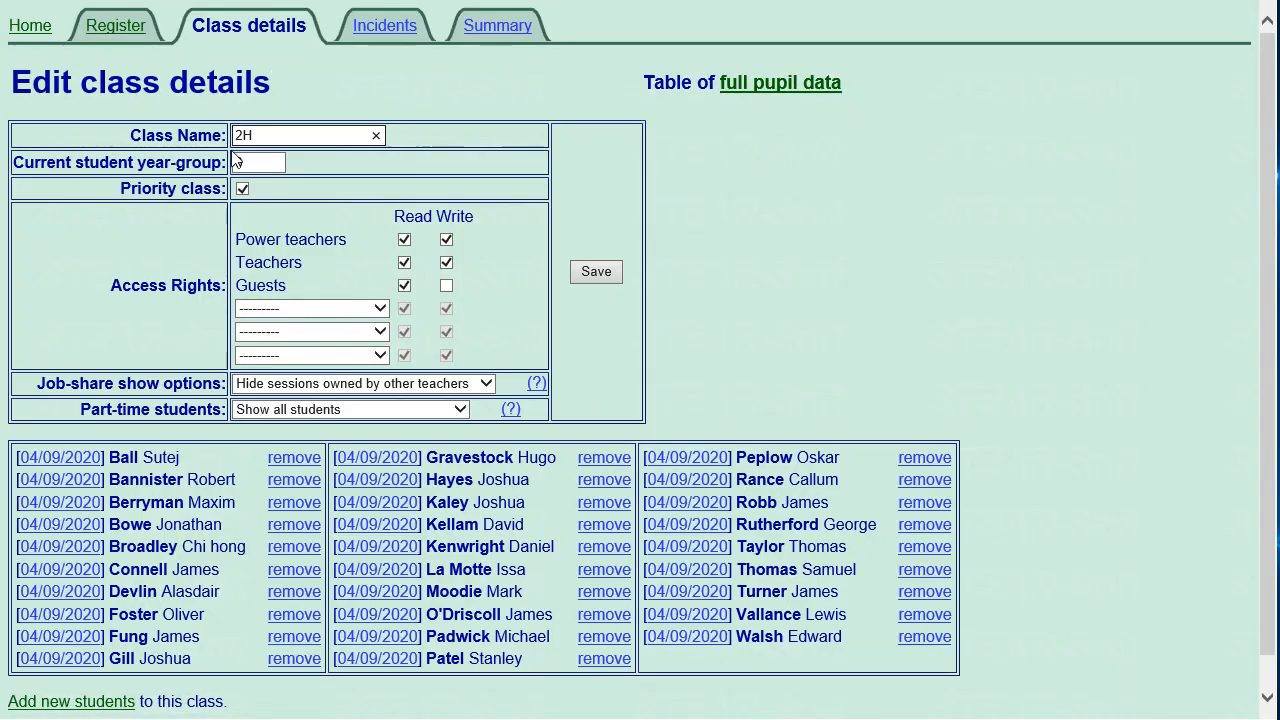
pyautogui.click(250, 162)
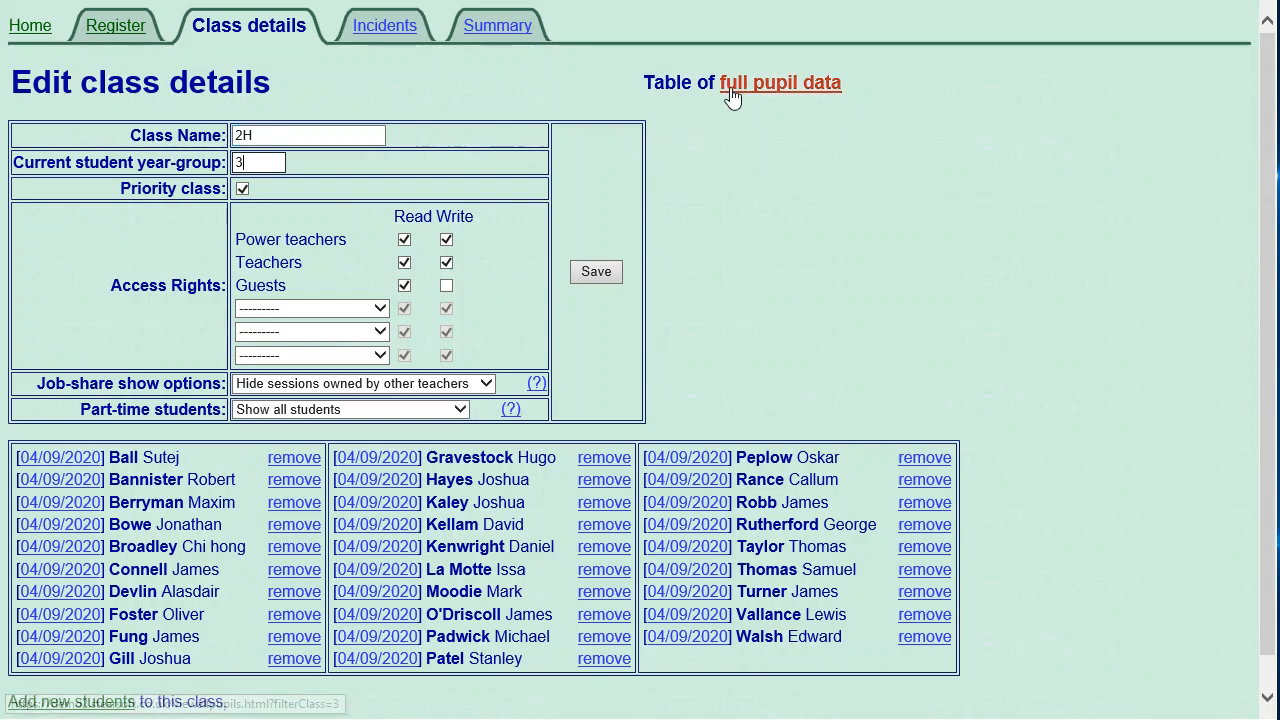
pyautogui.click(780, 82)
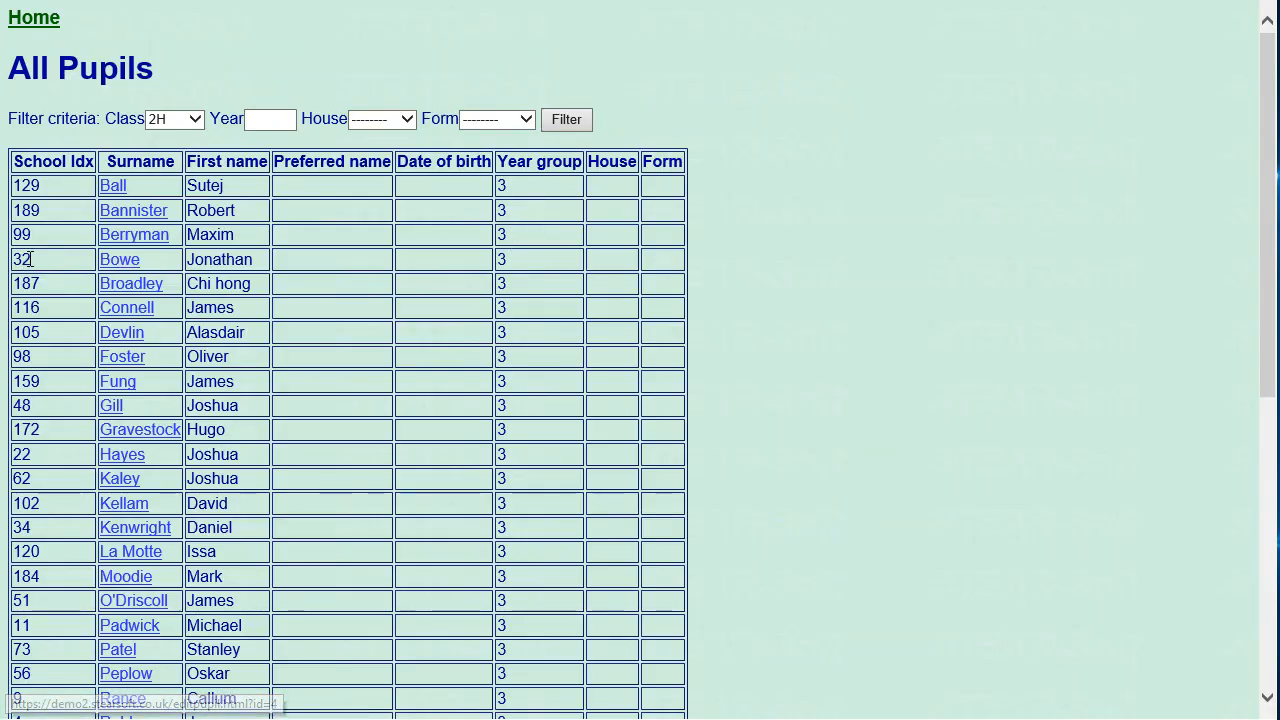
pyautogui.click(34, 22)
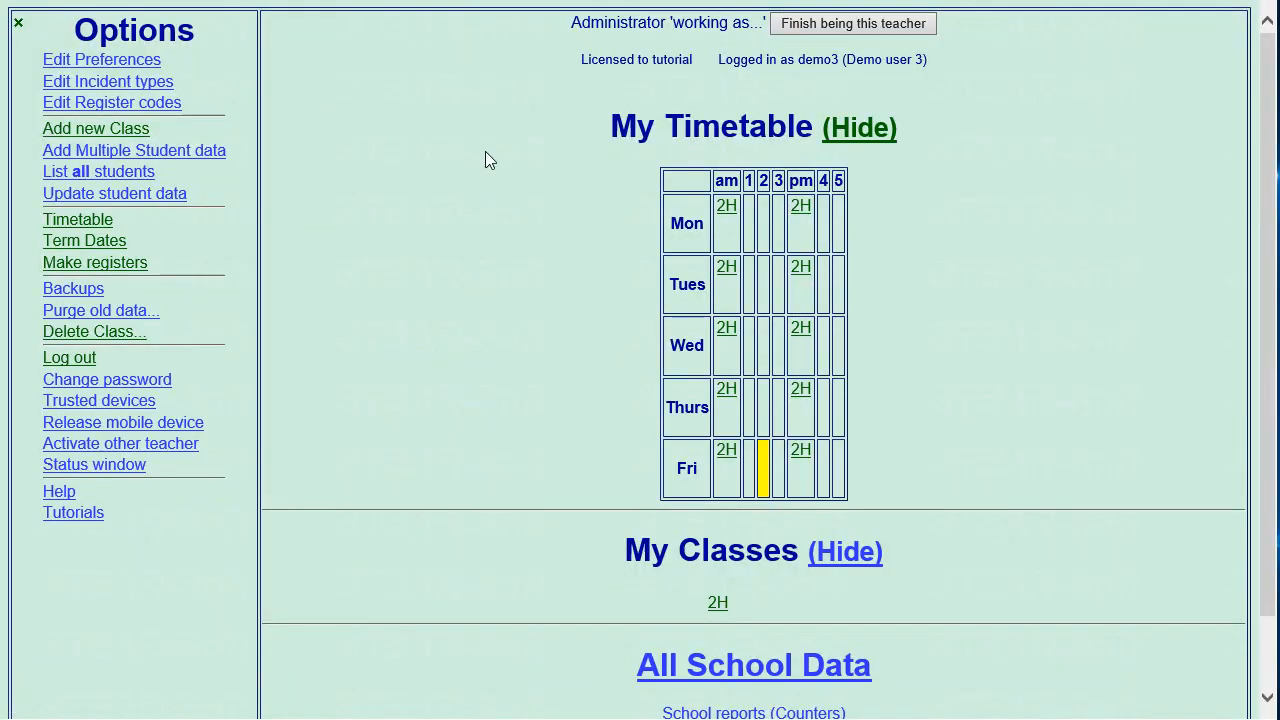
# - Rename class 2H as 2H 2019, save the class details and return to the home page
pyautogui.click(727, 207)
pyautogui.click(250, 26)
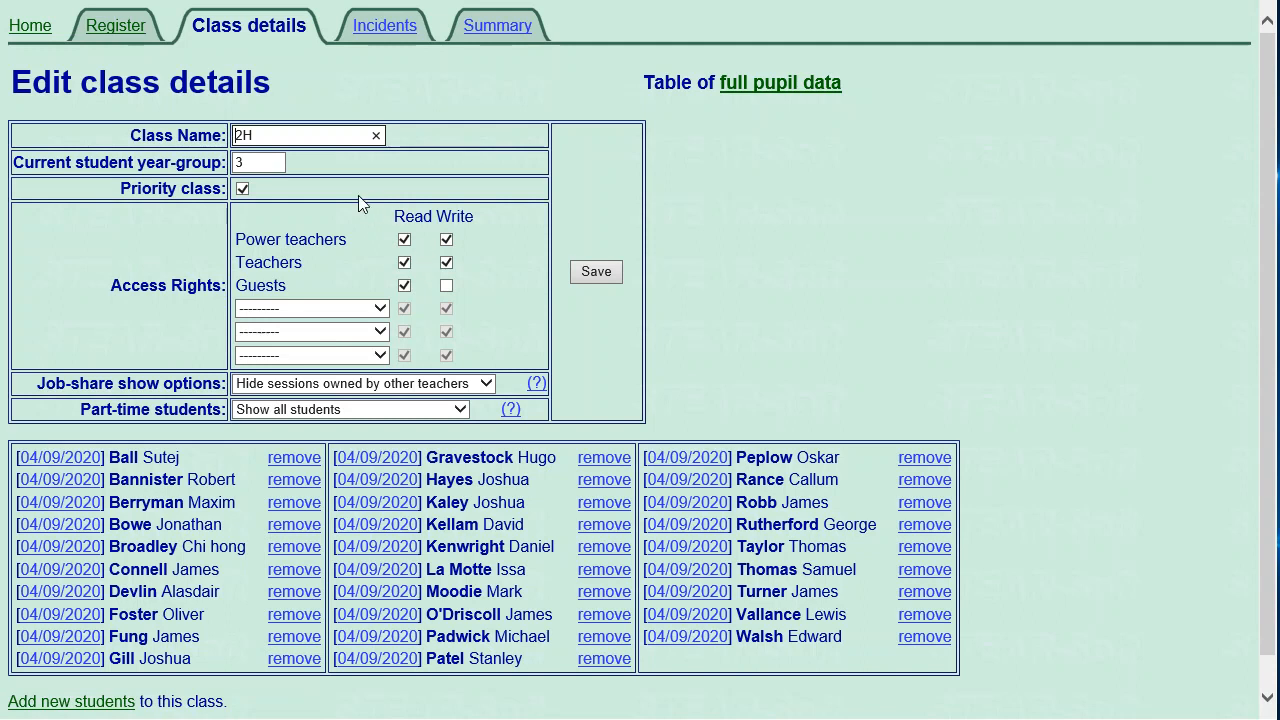
pyautogui.click(308, 140)
pyautogui.write('2019')
pyautogui.click(592, 270)
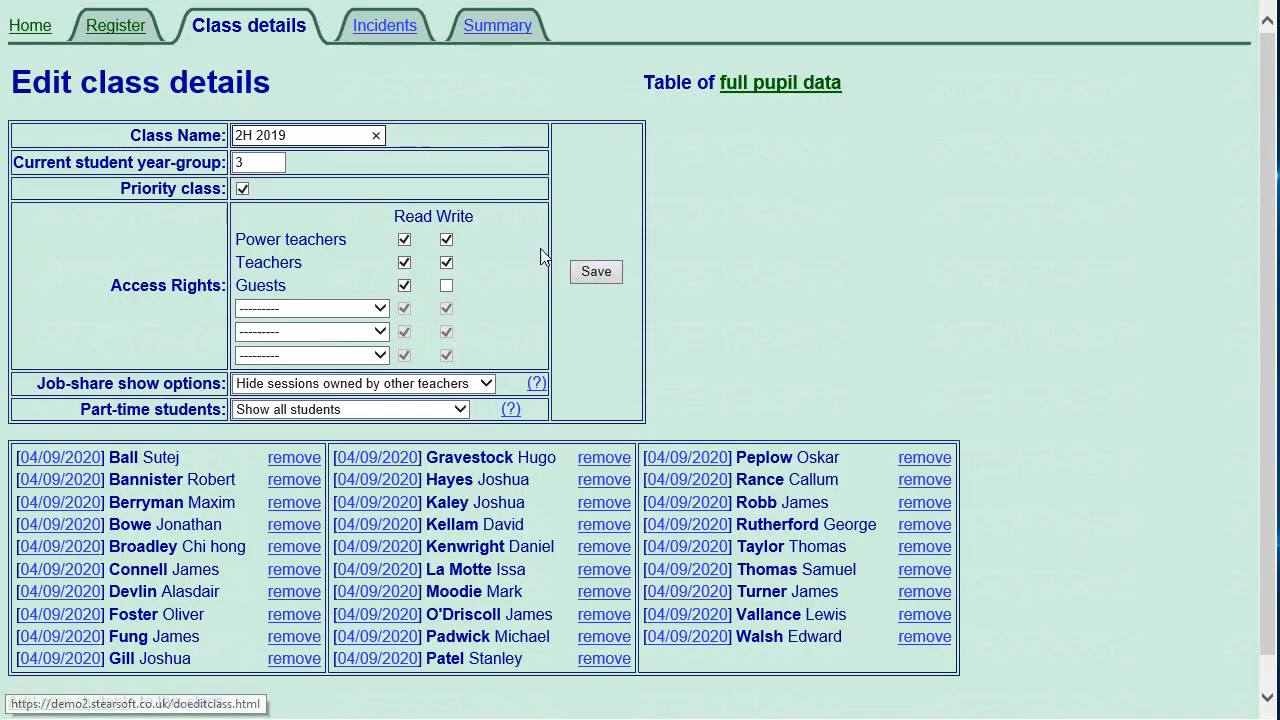
pyautogui.click(46, 30)
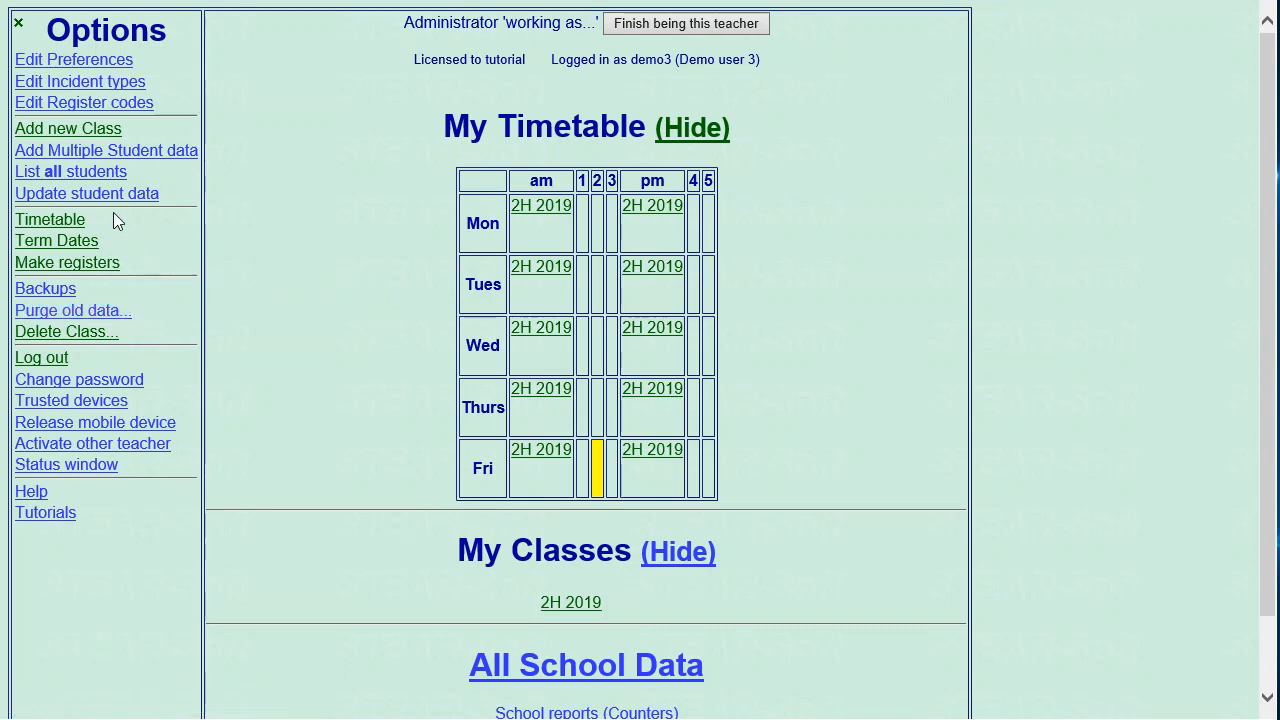
# - Add a new priority class named 2H with year group 2
pyautogui.click(40, 136)
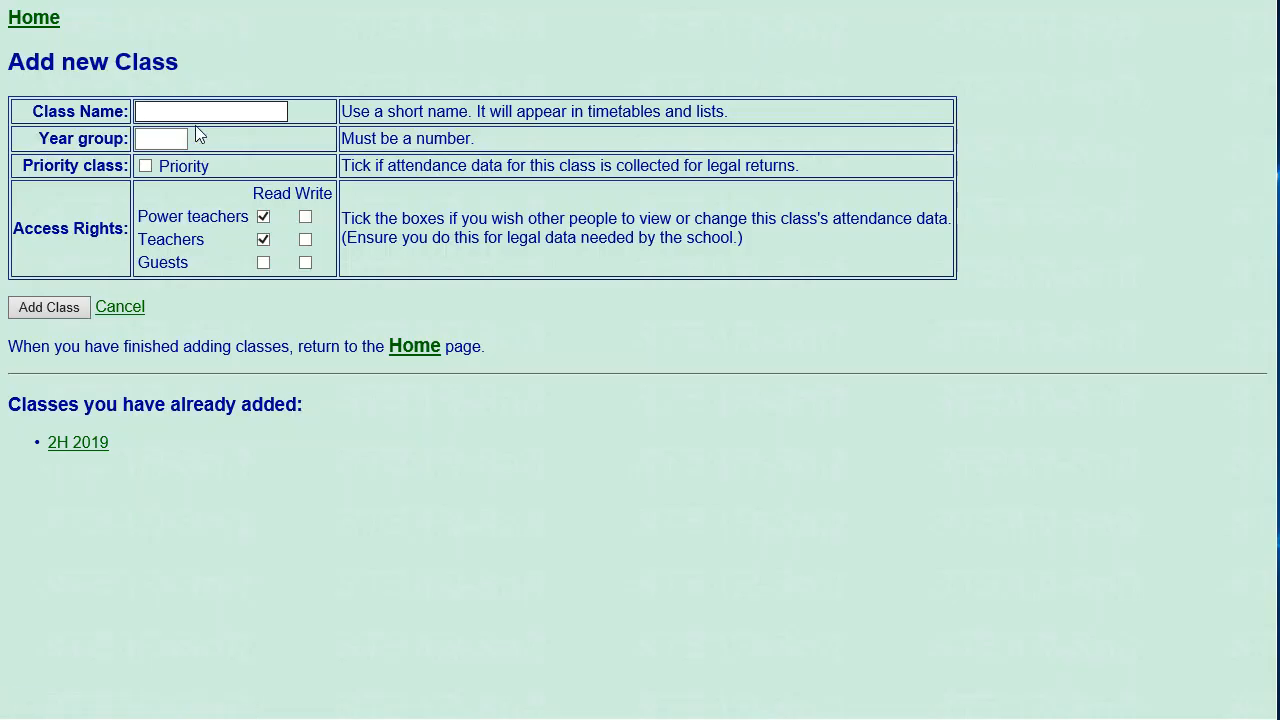
pyautogui.write('2H 2020')
pyautogui.press('BackSpace')
pyautogui.press('BackSpace')
pyautogui.press('BackSpace')
pyautogui.press('BackSpace')
pyautogui.press('BackSpace')
pyautogui.click(160, 138)
pyautogui.click(145, 166)
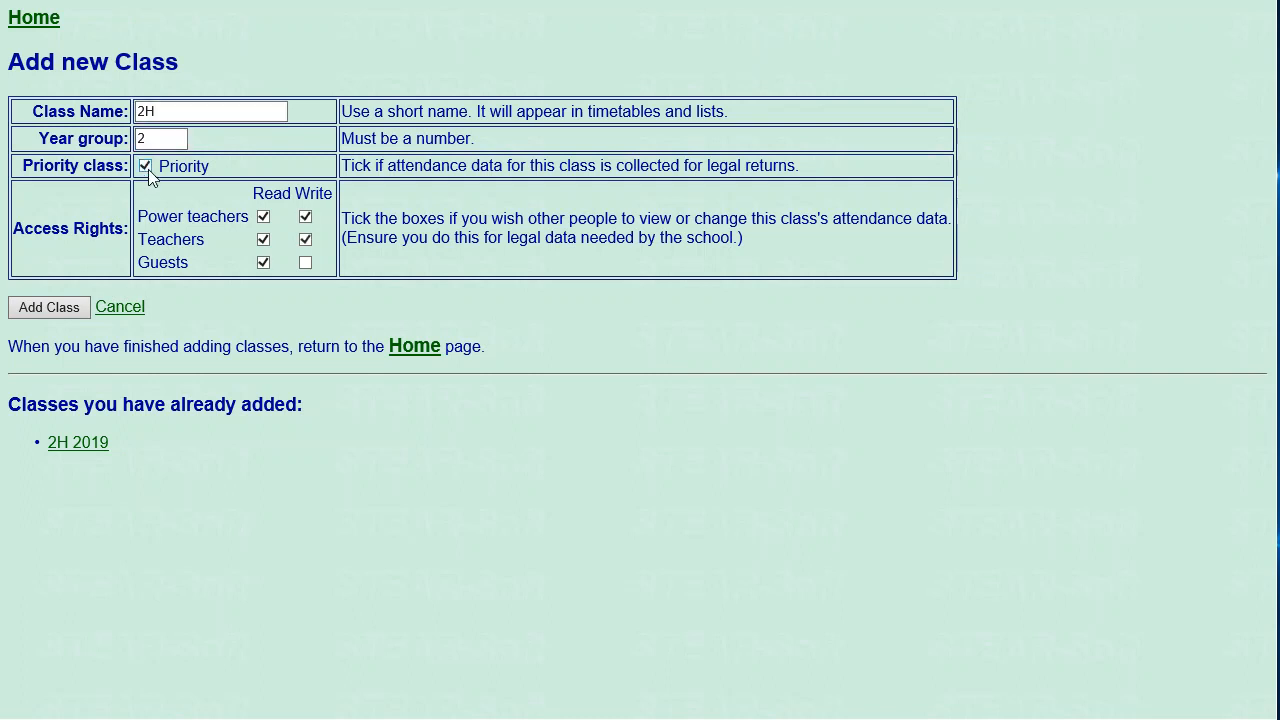
pyautogui.click(38, 310)
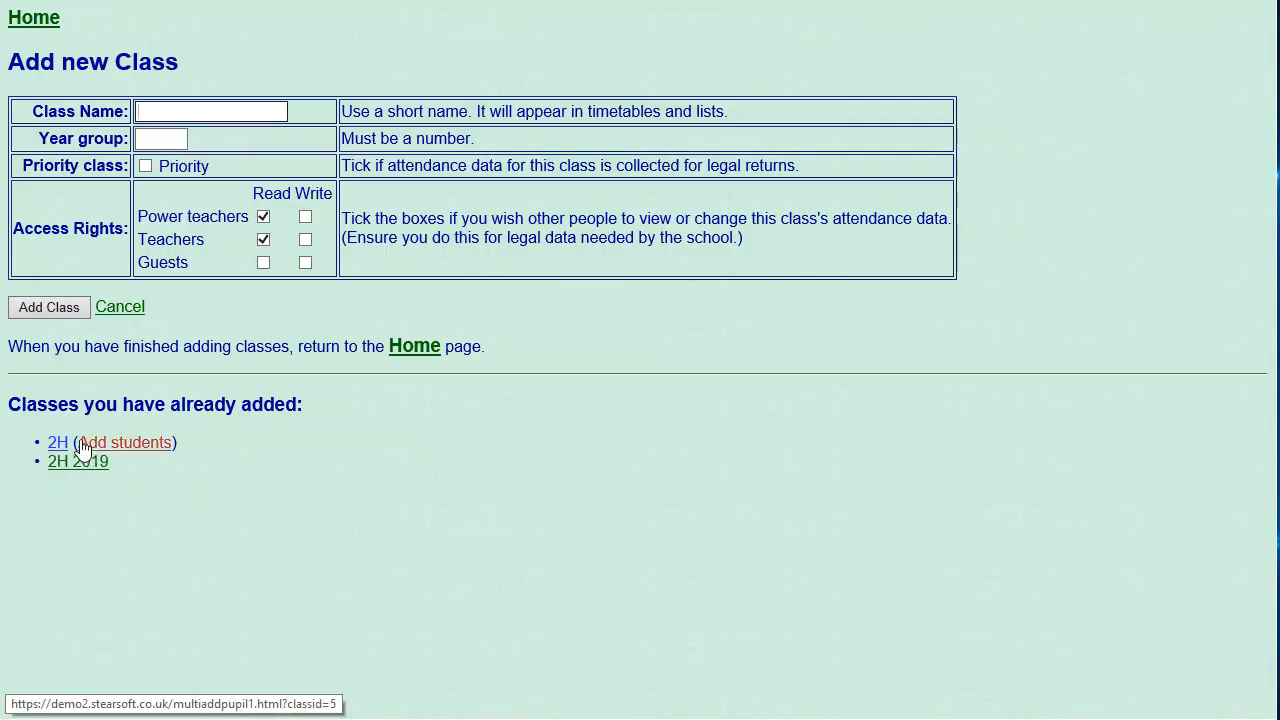
# - Import all students from the existing class 1F 2019 into the new class 2H
pyautogui.click(117, 443)
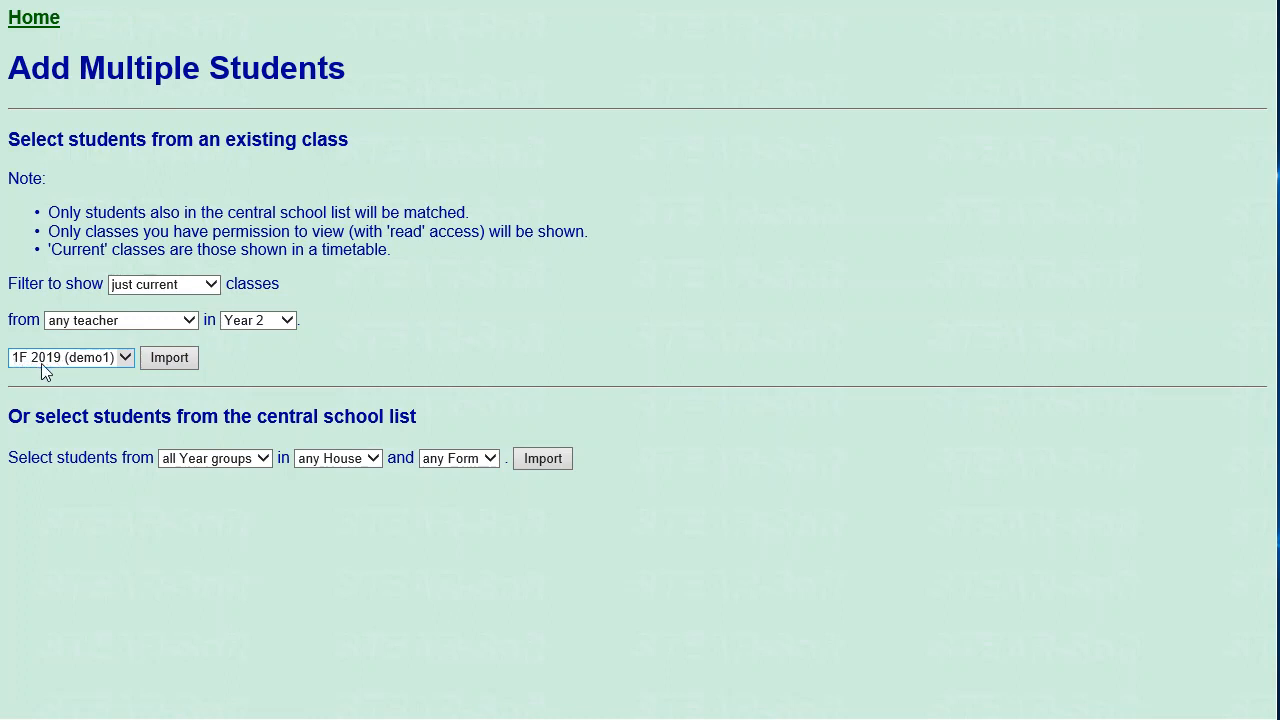
pyautogui.click(129, 357)
pyautogui.click(243, 360)
pyautogui.click(172, 361)
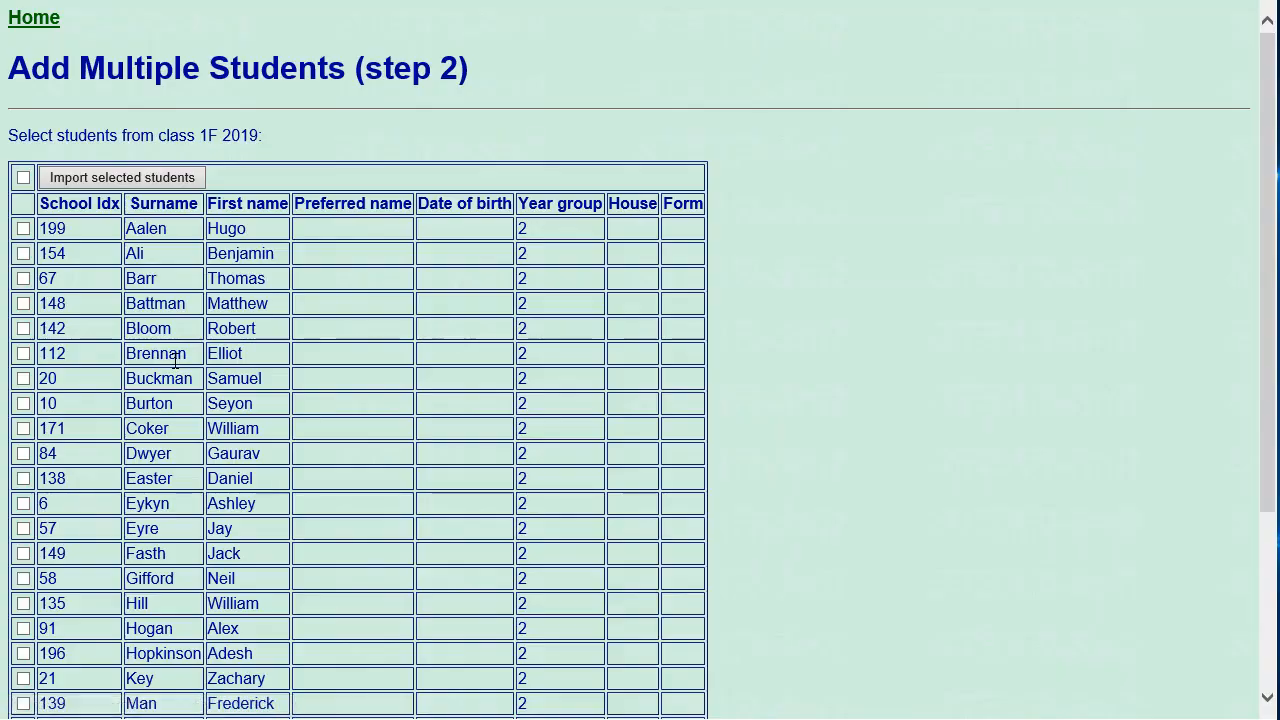
pyautogui.click(24, 178)
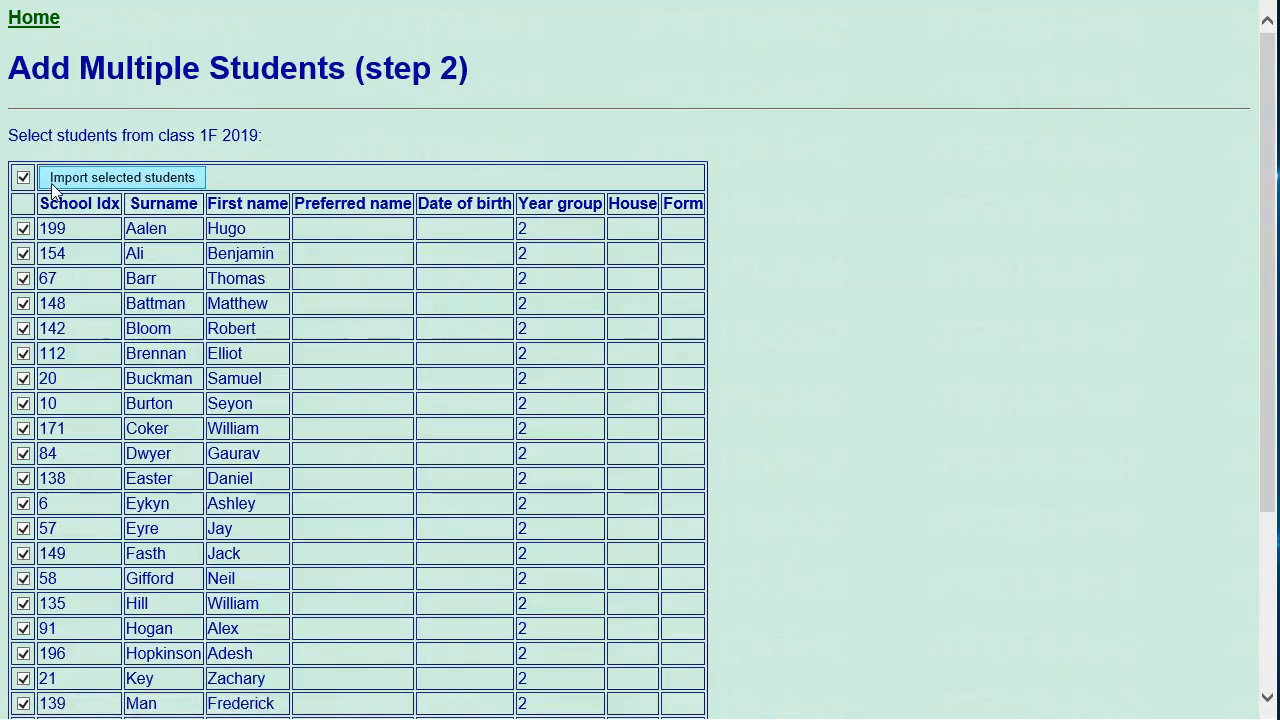
pyautogui.click(57, 181)
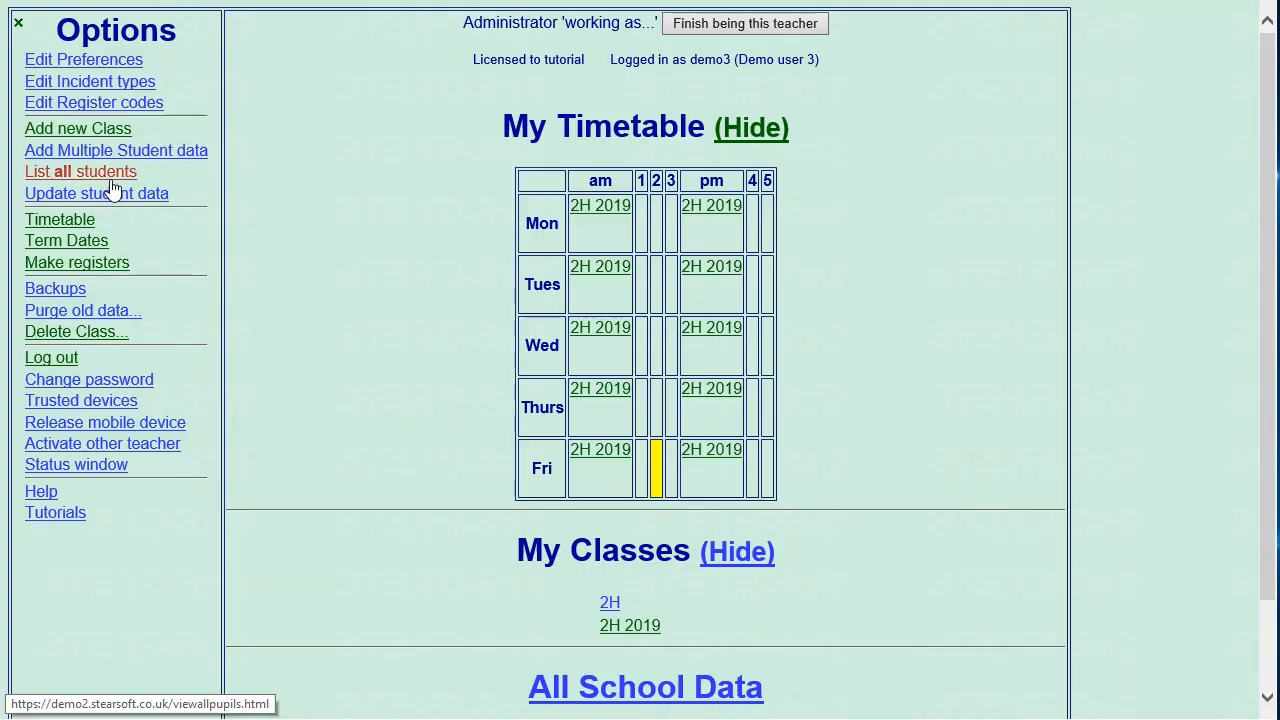
# - From class 2H's details, add new students by importing all Year 2 students from the central school list
pyautogui.click(610, 603)
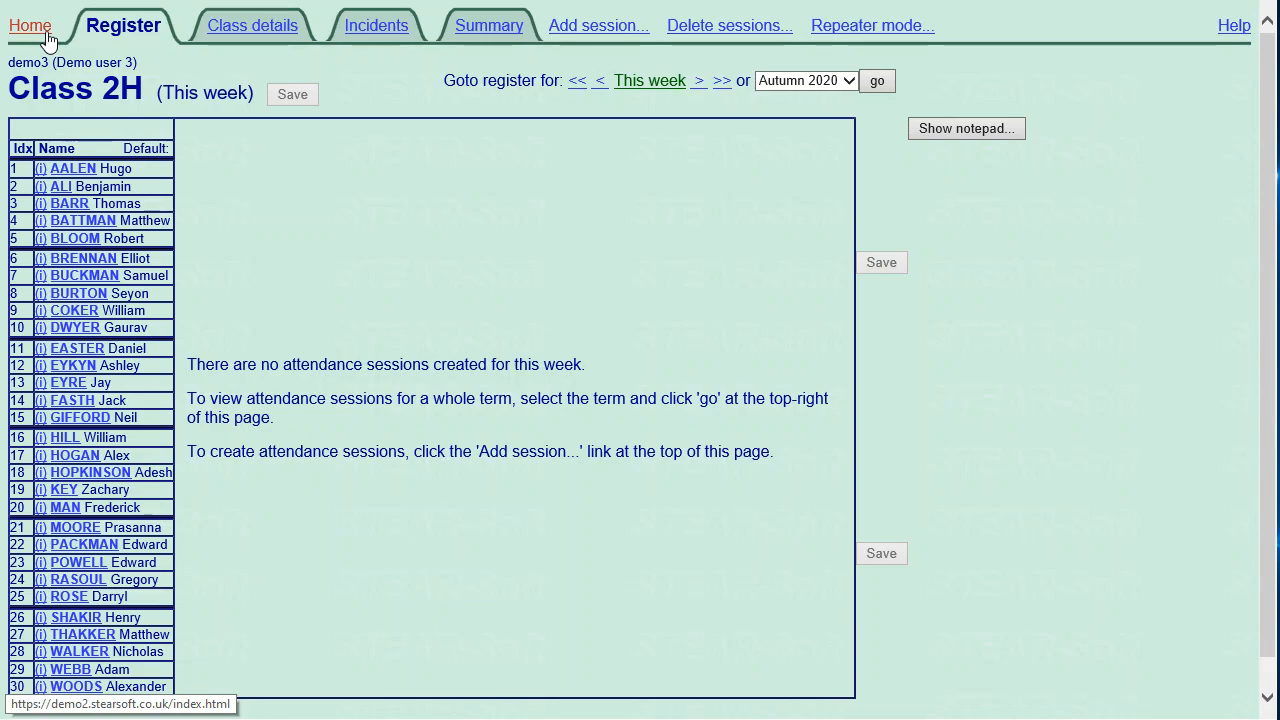
pyautogui.click(251, 25)
pyautogui.scroll(-1, 209, 428)
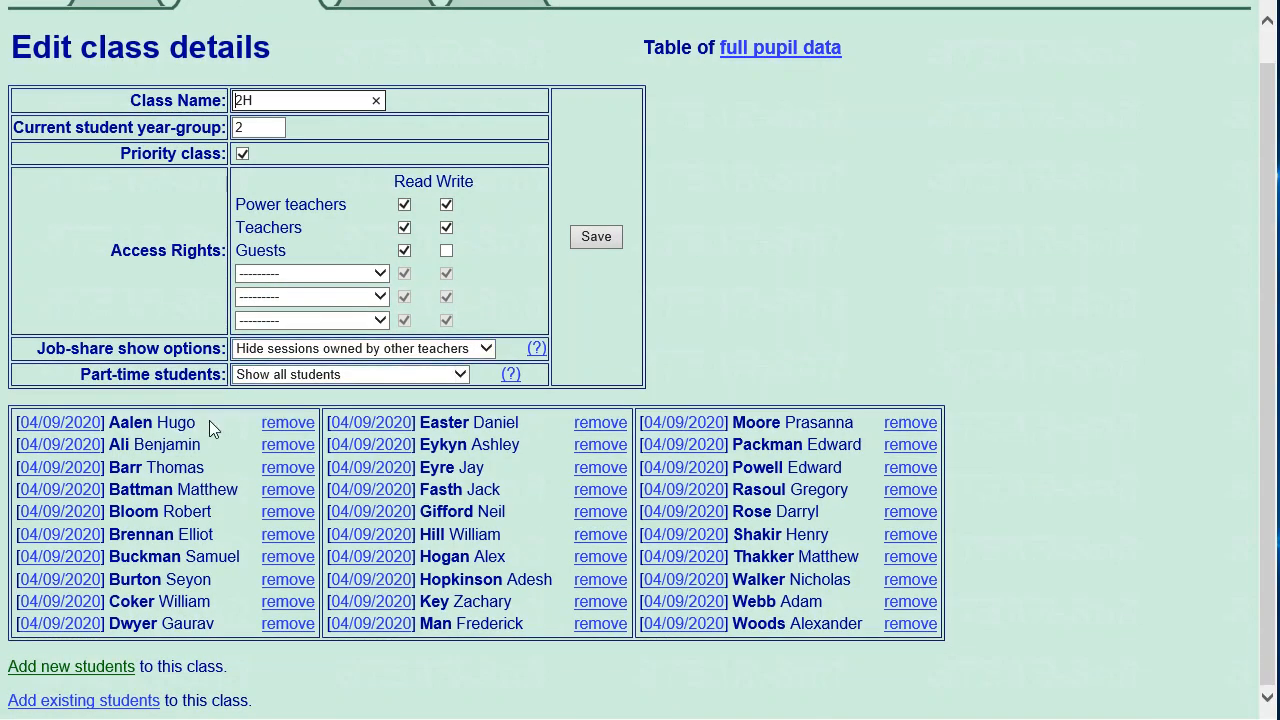
pyautogui.click(90, 666)
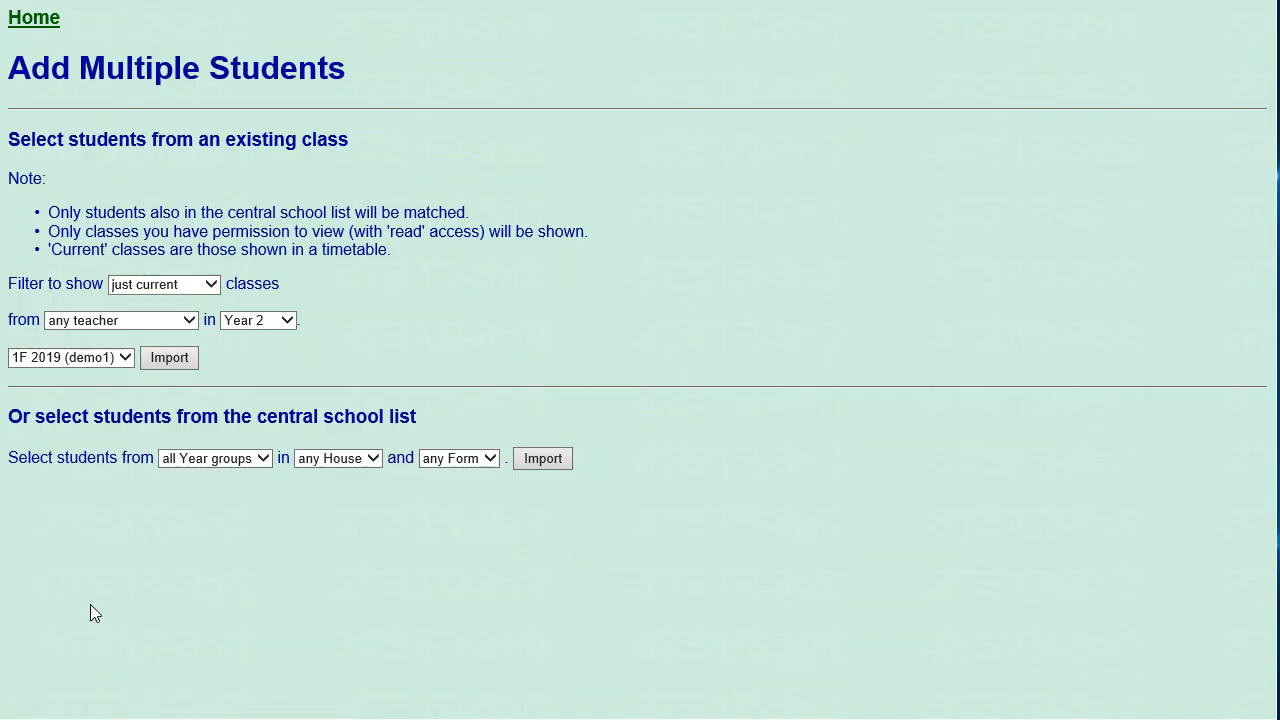
pyautogui.click(226, 457)
pyautogui.click(224, 512)
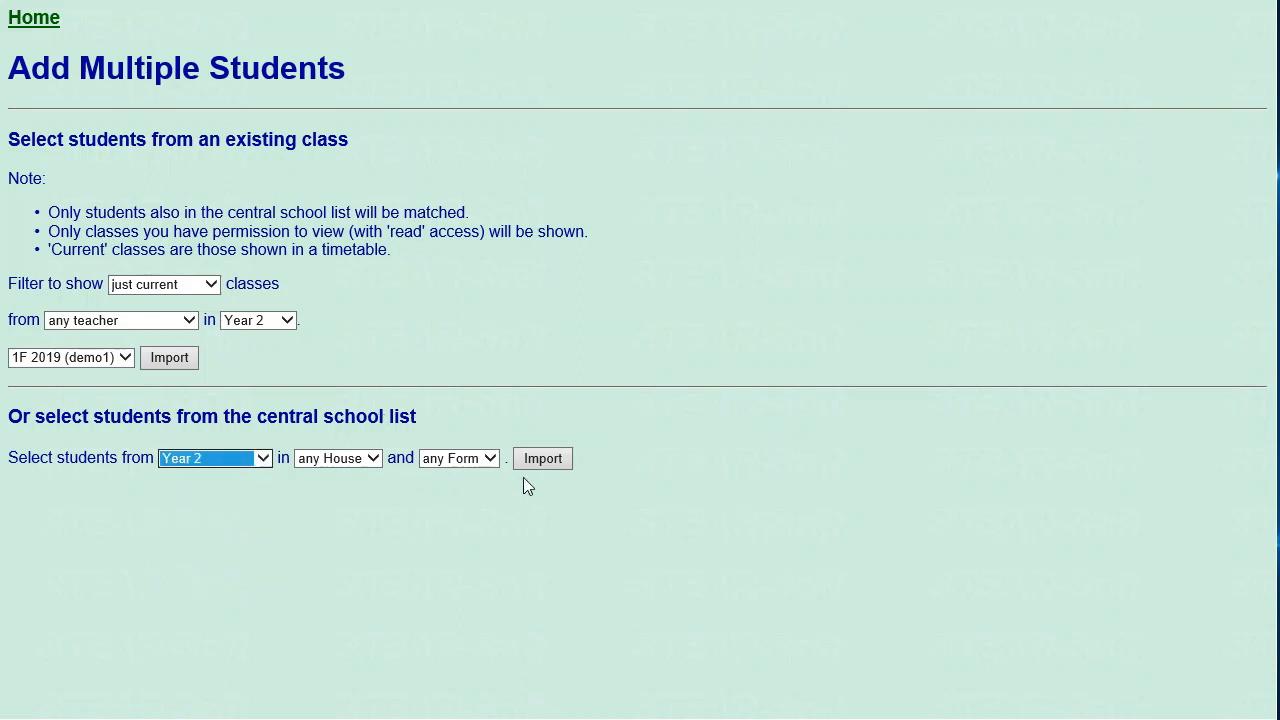
pyautogui.click(543, 458)
pyautogui.scroll(-3, 215, 283)
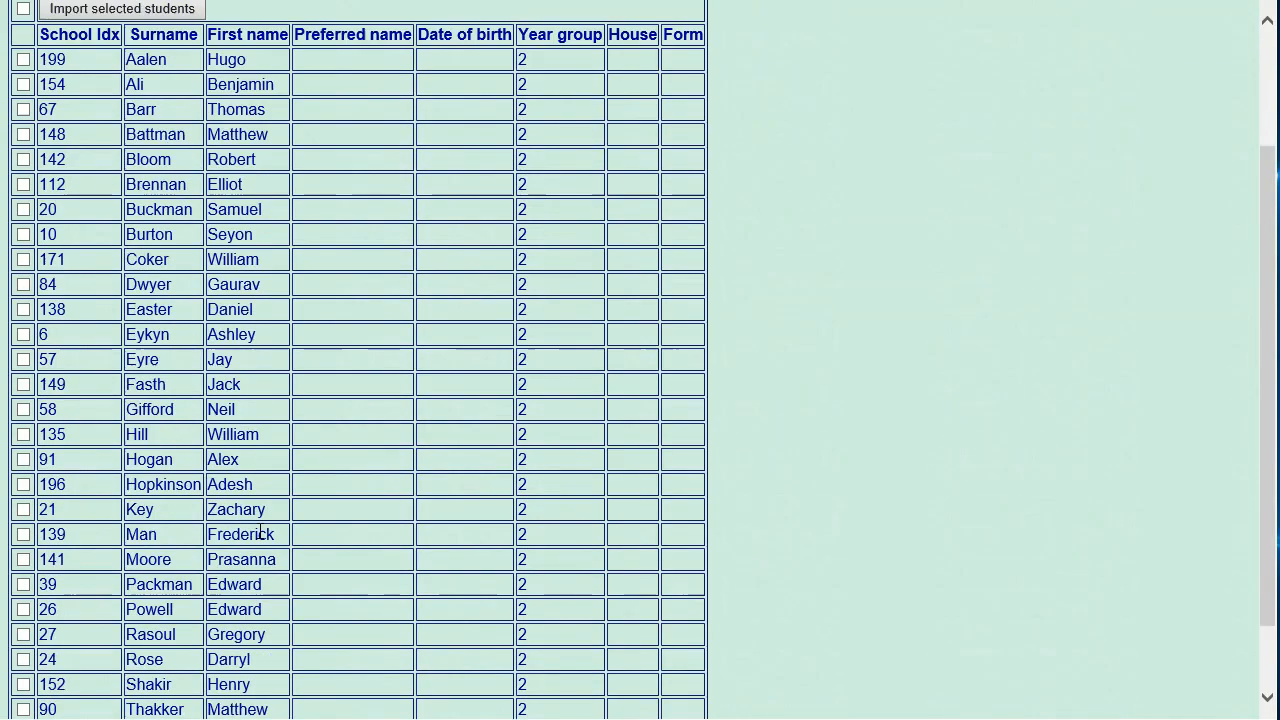
pyautogui.scroll(3, 42, 398)
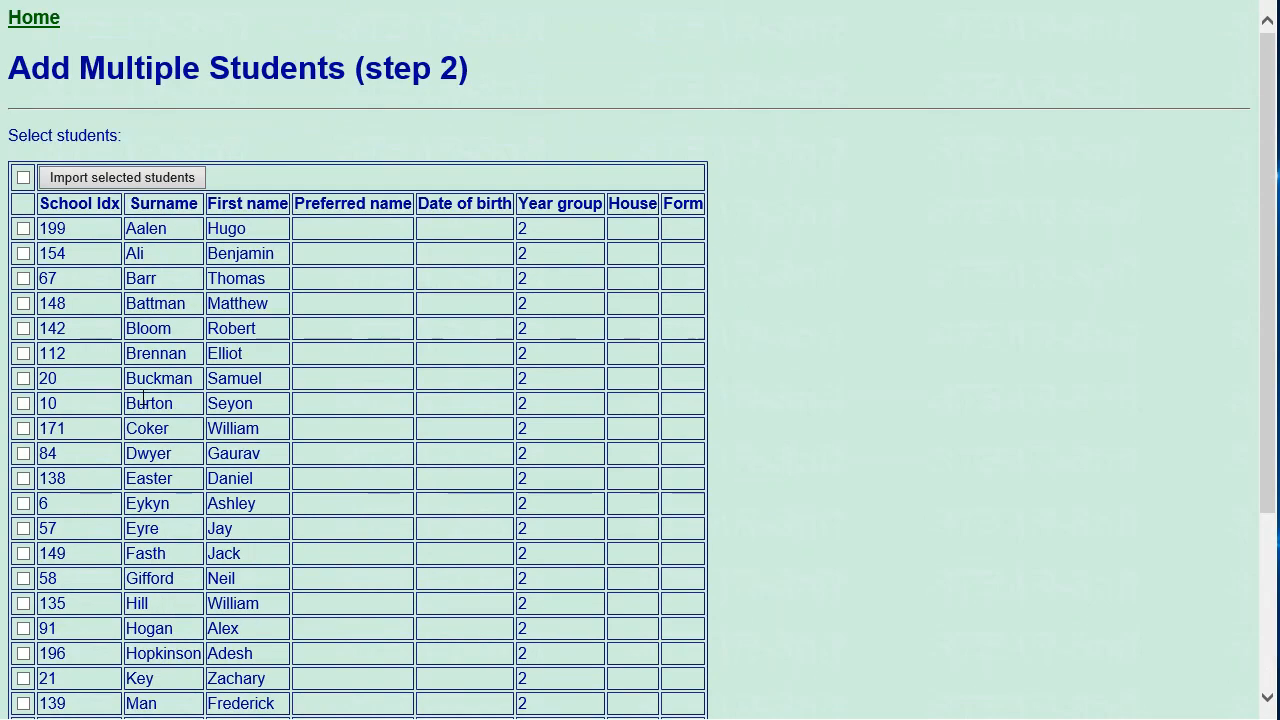
pyautogui.click(23, 178)
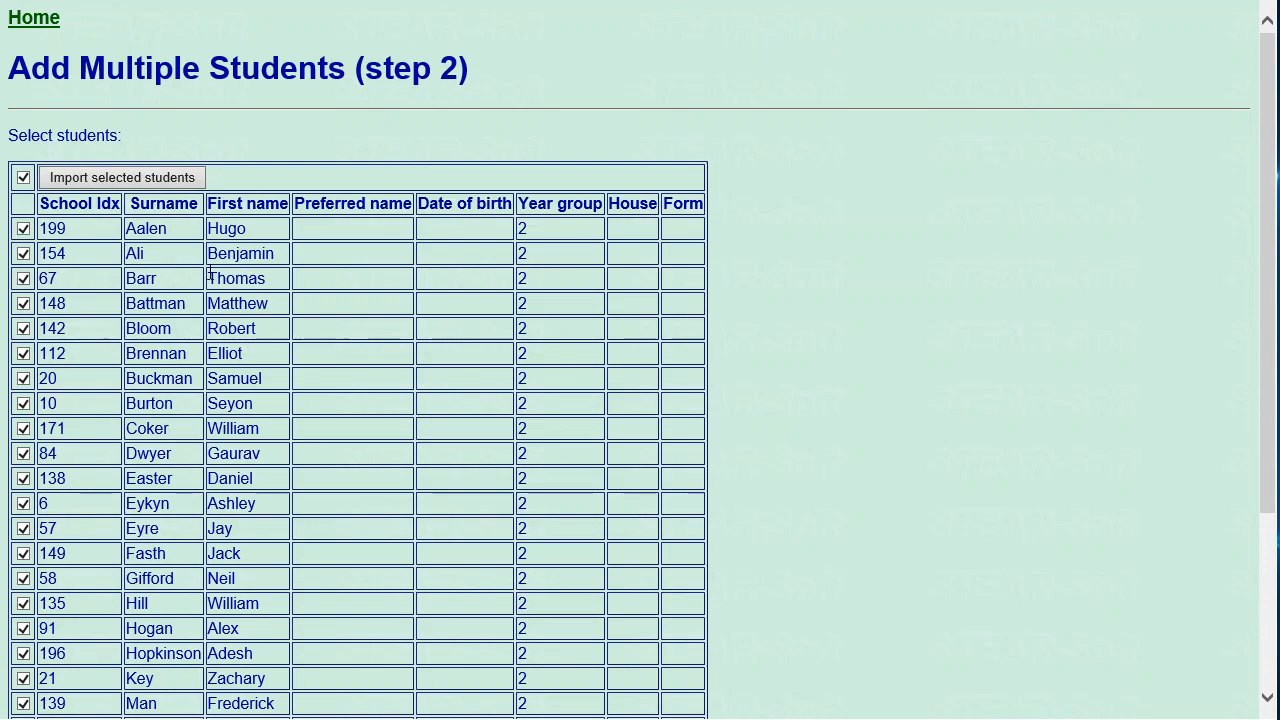
pyautogui.click(96, 179)
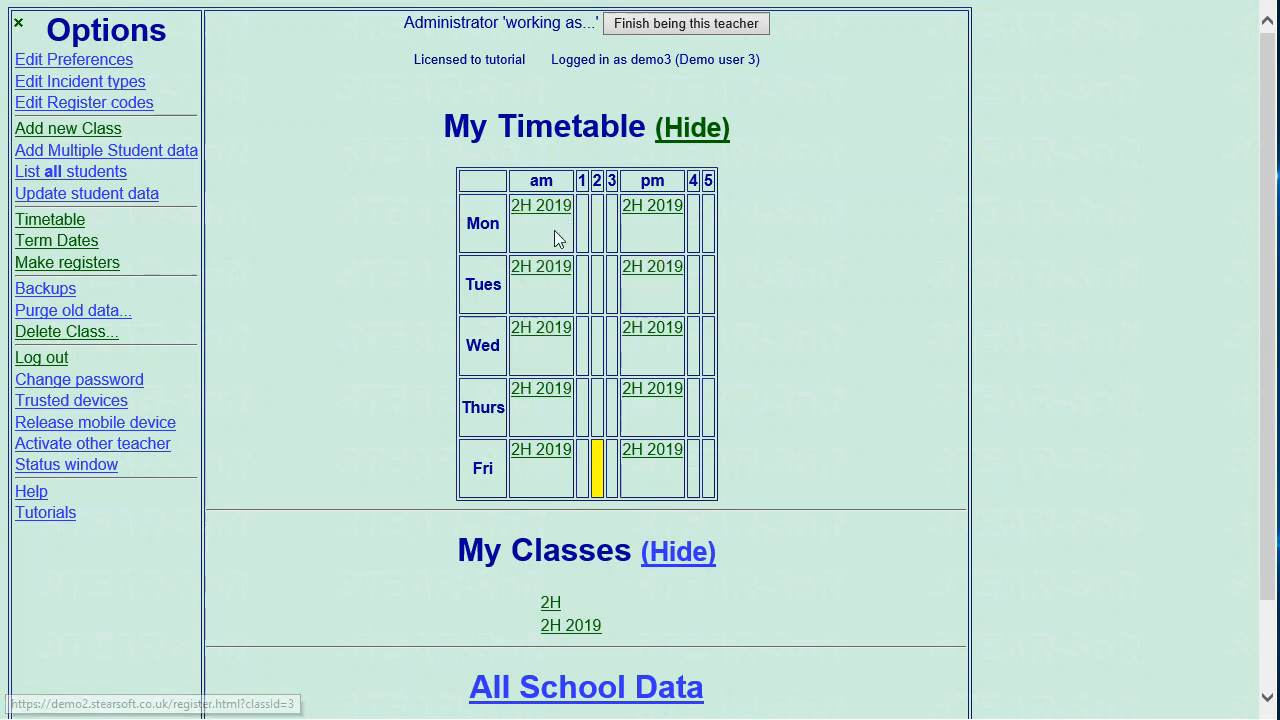
# - Edit the timetable so that the am period from Monday to Friday is assigned to class 2H
pyautogui.click(50, 228)
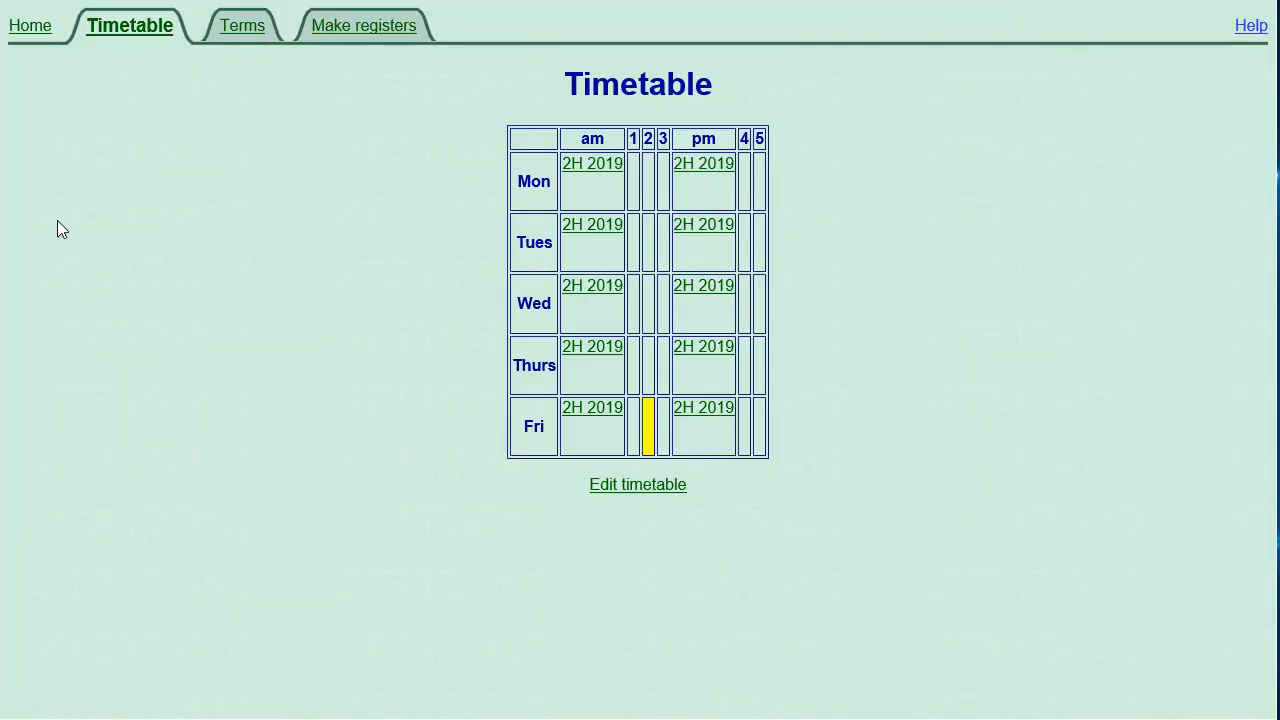
pyautogui.click(613, 490)
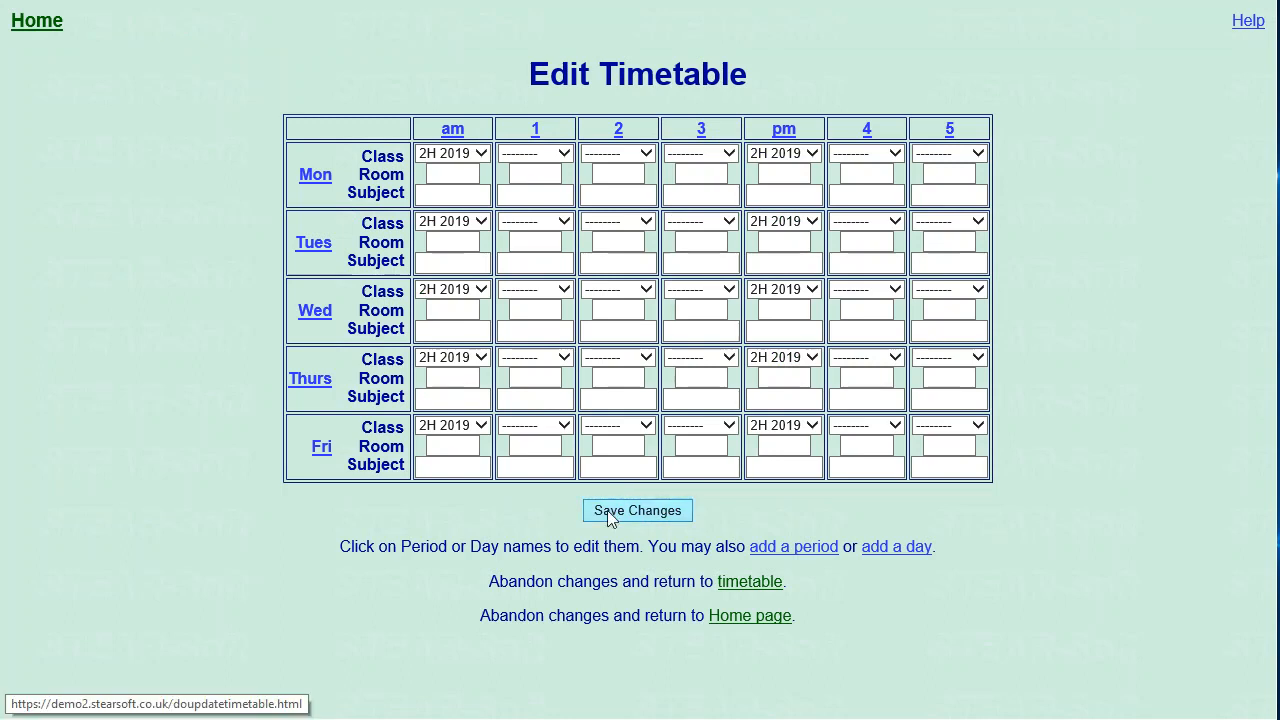
pyautogui.click(457, 153)
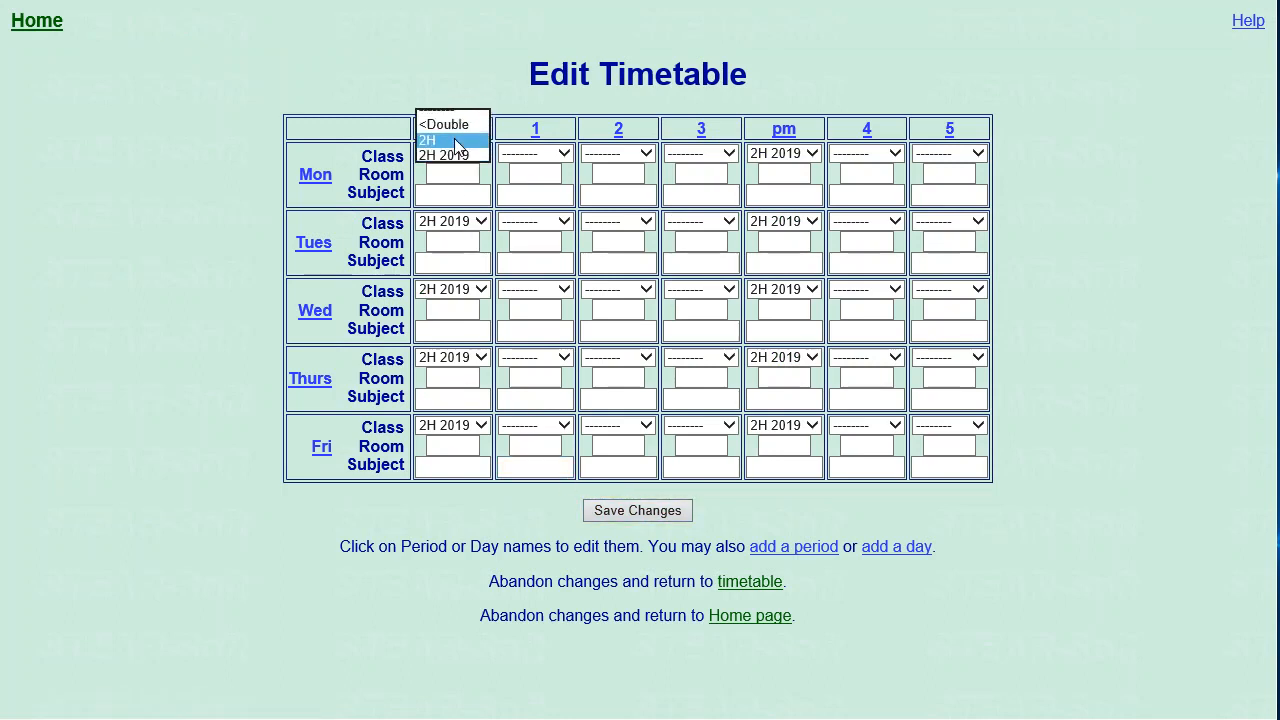
pyautogui.click(454, 138)
pyautogui.click(462, 218)
pyautogui.click(467, 203)
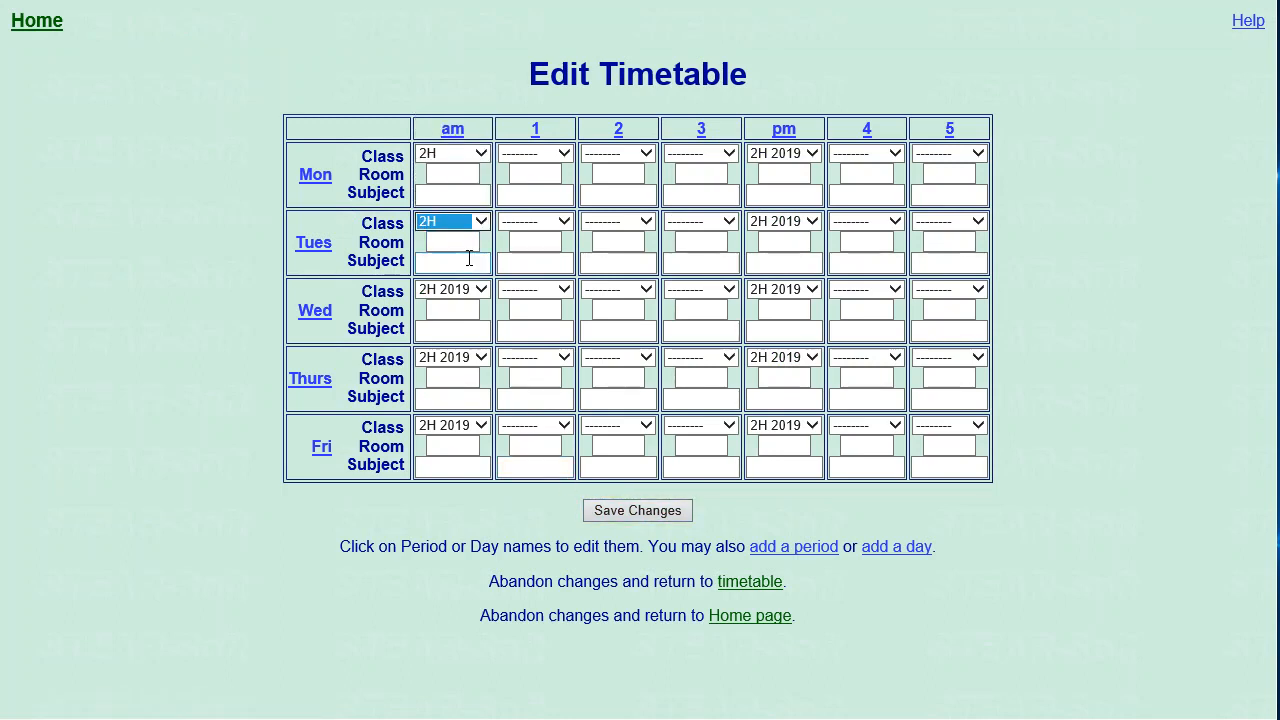
pyautogui.click(467, 292)
pyautogui.click(464, 272)
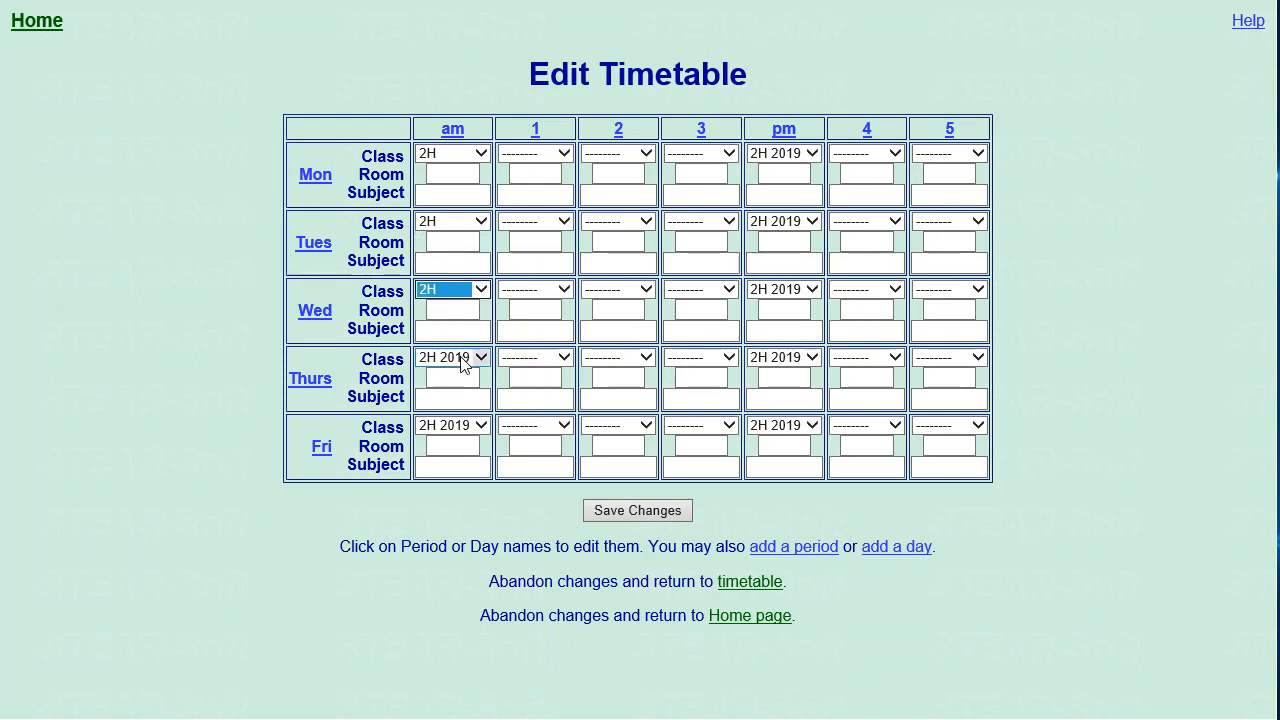
pyautogui.click(464, 358)
pyautogui.click(461, 344)
pyautogui.click(460, 358)
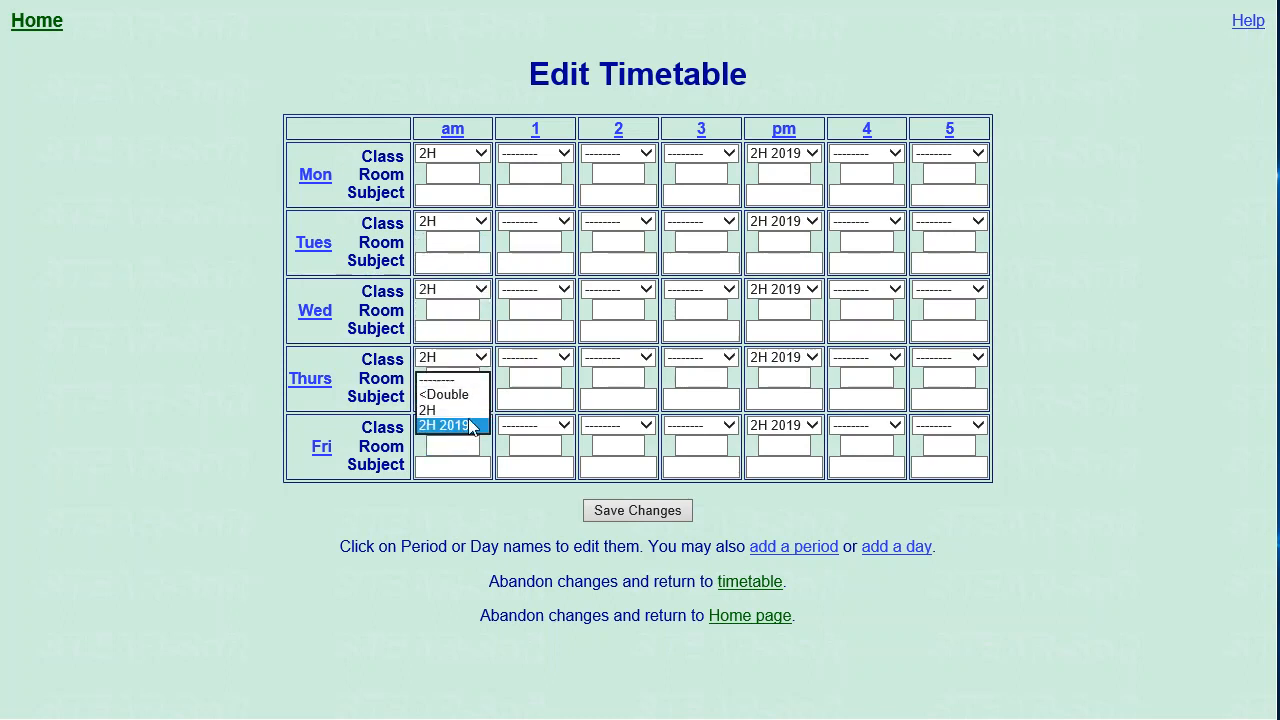
pyautogui.click(486, 412)
# - Assign class 2H to the pm period from Monday to Friday and save the timetable changes
pyautogui.click(784, 153)
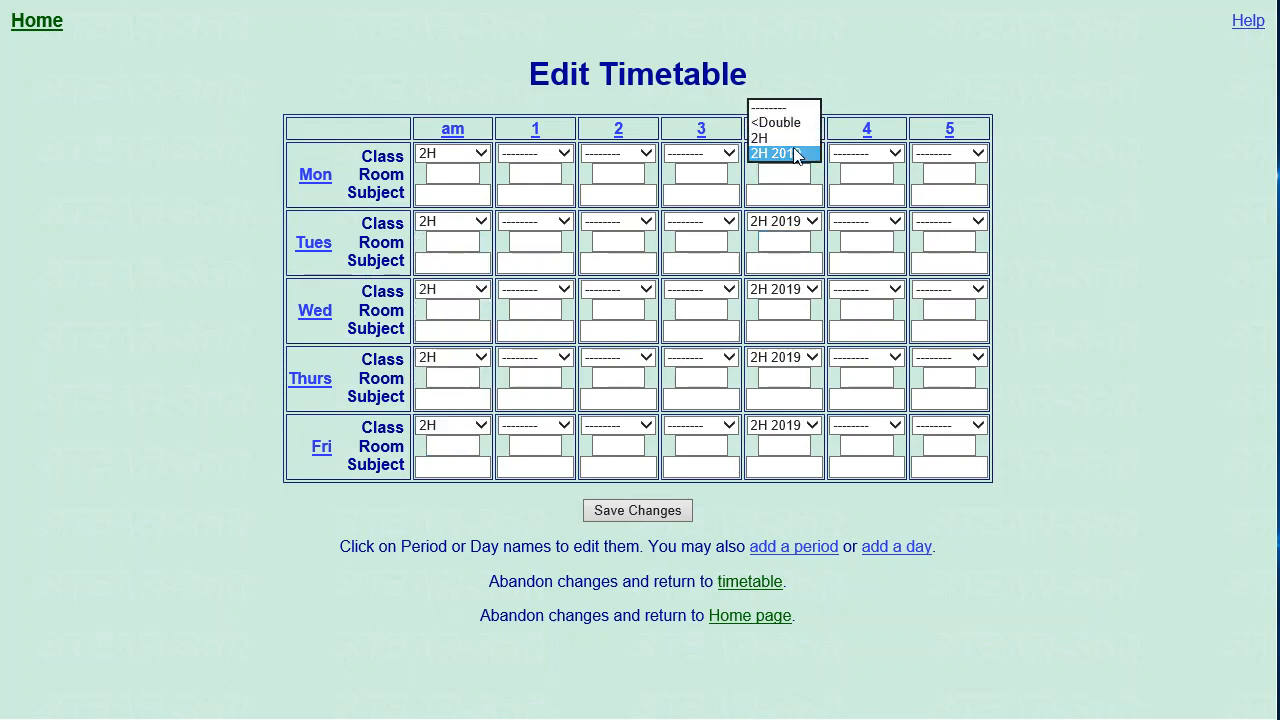
pyautogui.click(799, 152)
pyautogui.click(784, 221)
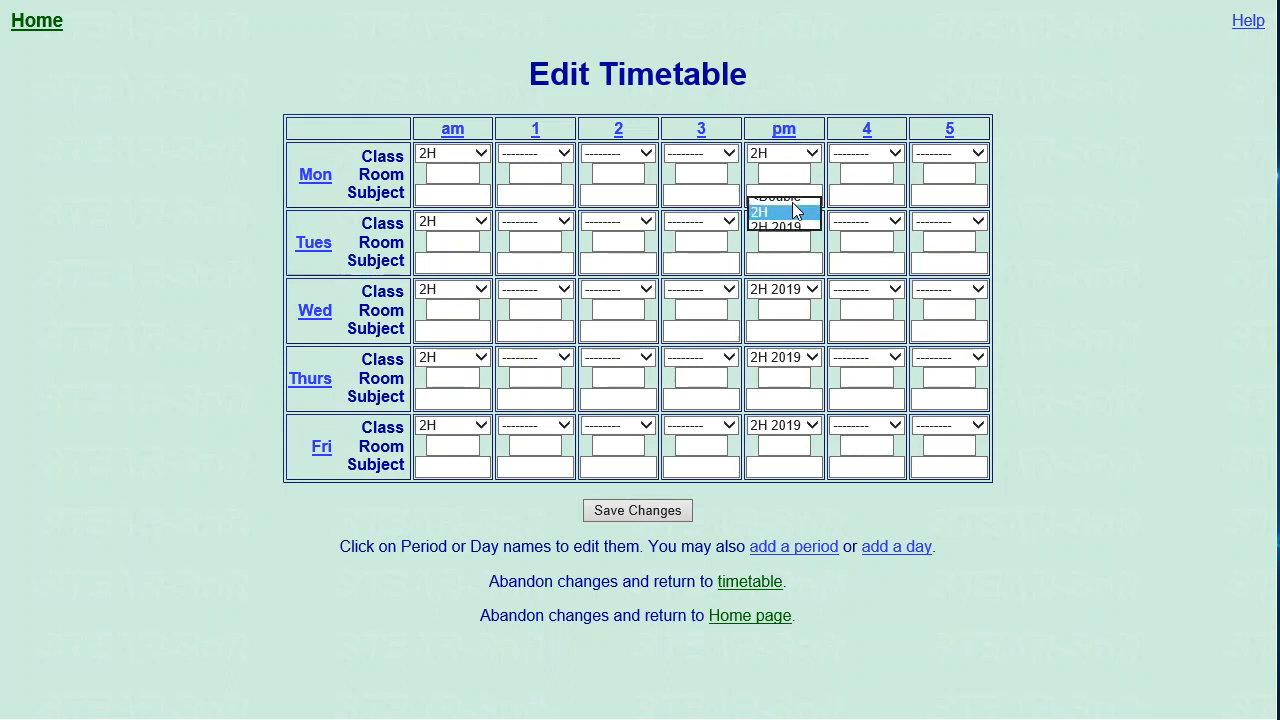
pyautogui.click(798, 207)
pyautogui.click(803, 290)
pyautogui.click(799, 277)
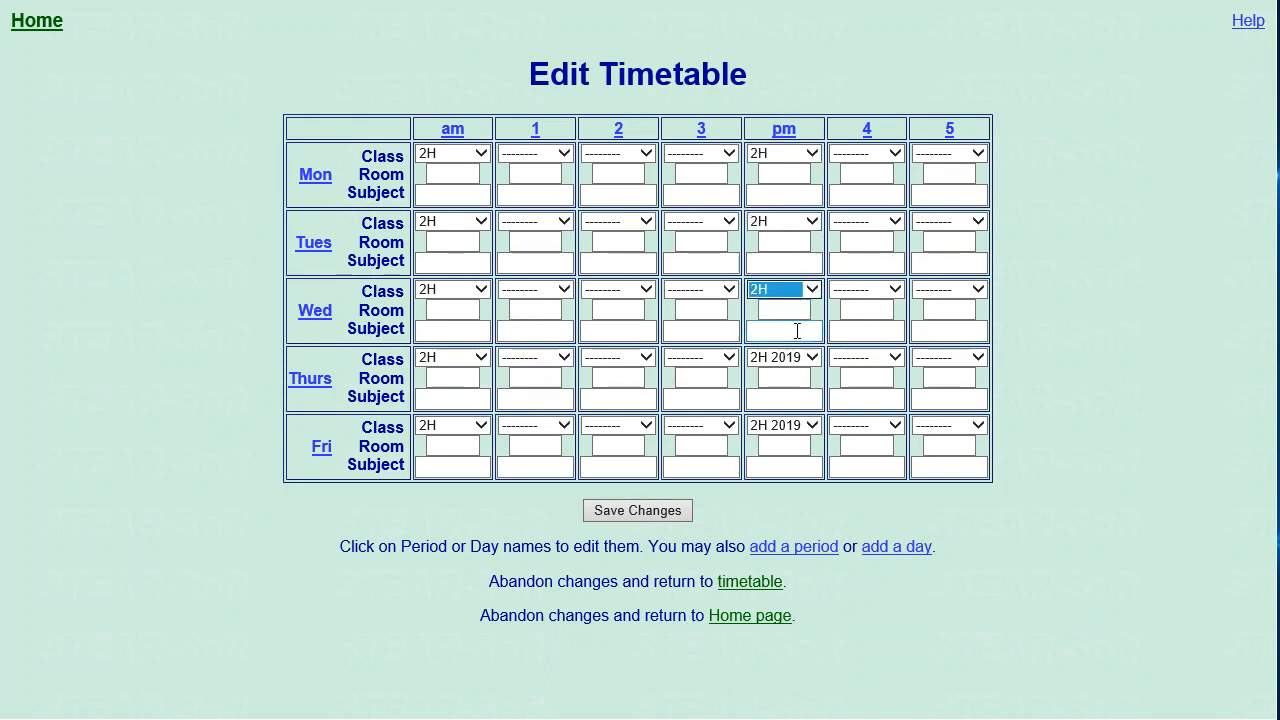
pyautogui.click(797, 362)
pyautogui.click(797, 344)
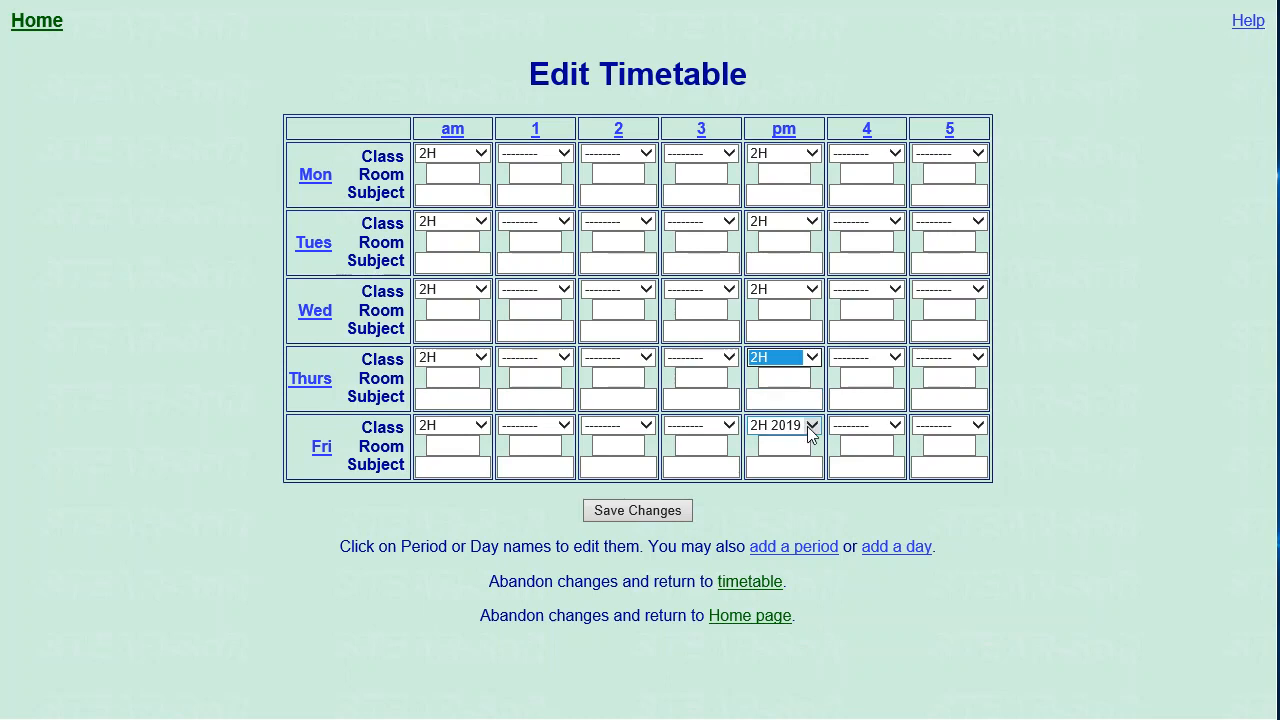
pyautogui.click(806, 426)
pyautogui.click(785, 410)
pyautogui.click(660, 510)
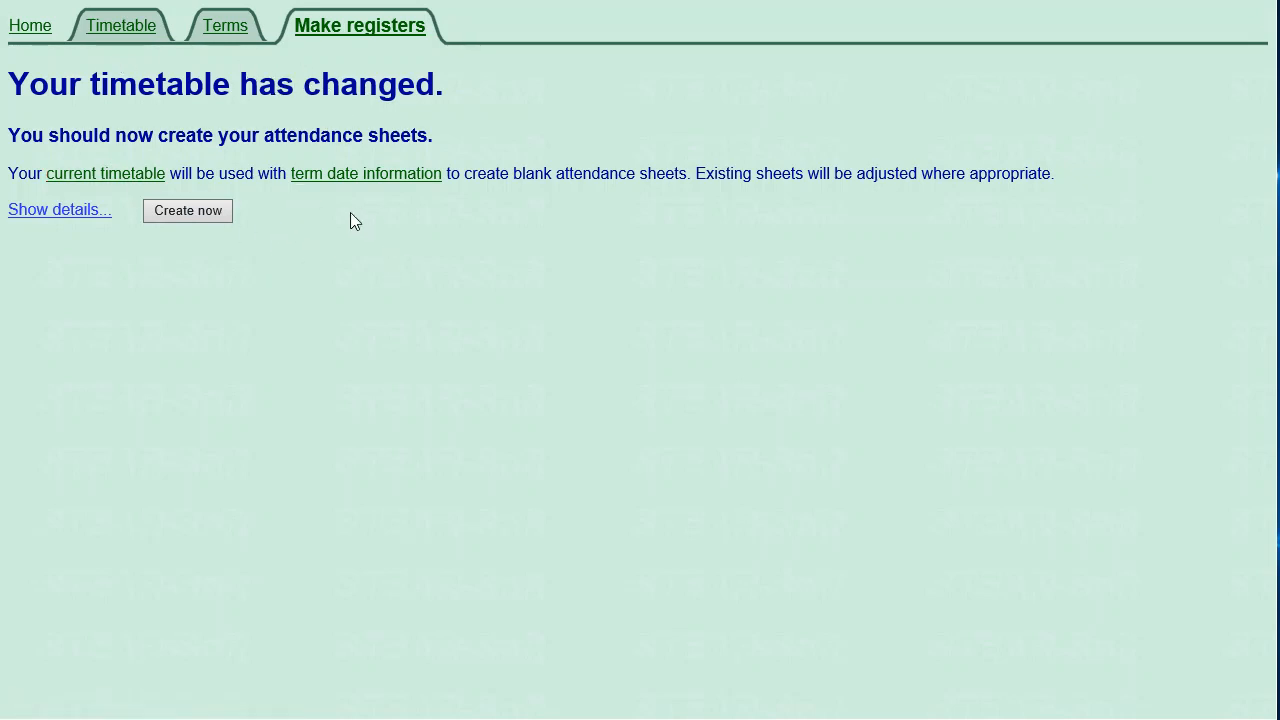
# - Create attendance sessions for 2H and 2H 2019 in all terms from today onwards, without overwriting existing attendance data, and return to the home page
pyautogui.click(72, 218)
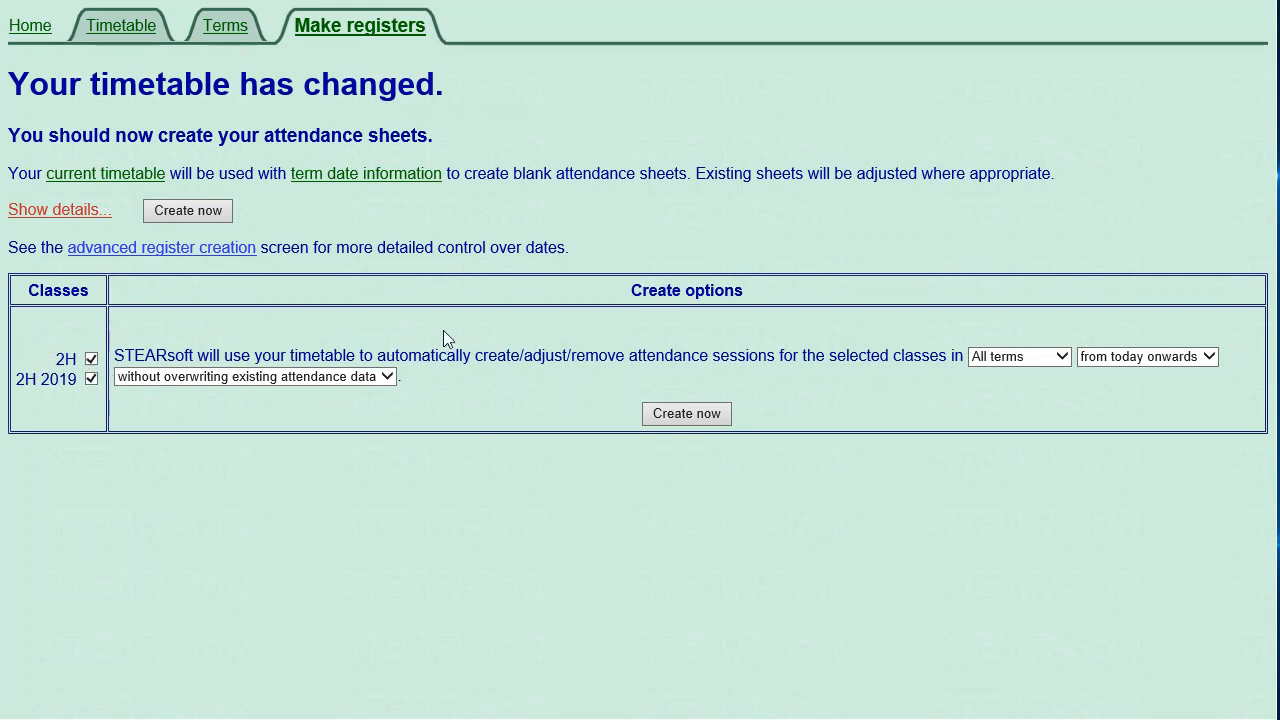
pyautogui.click(1049, 358)
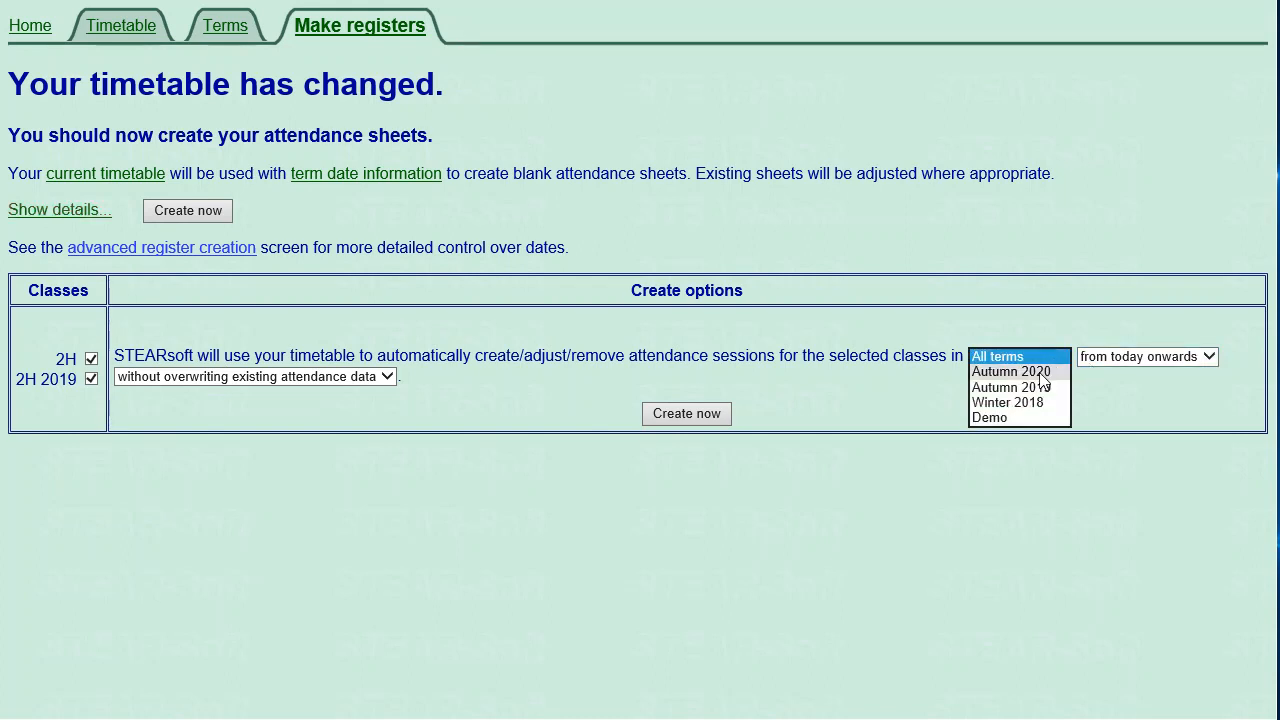
pyautogui.click(978, 309)
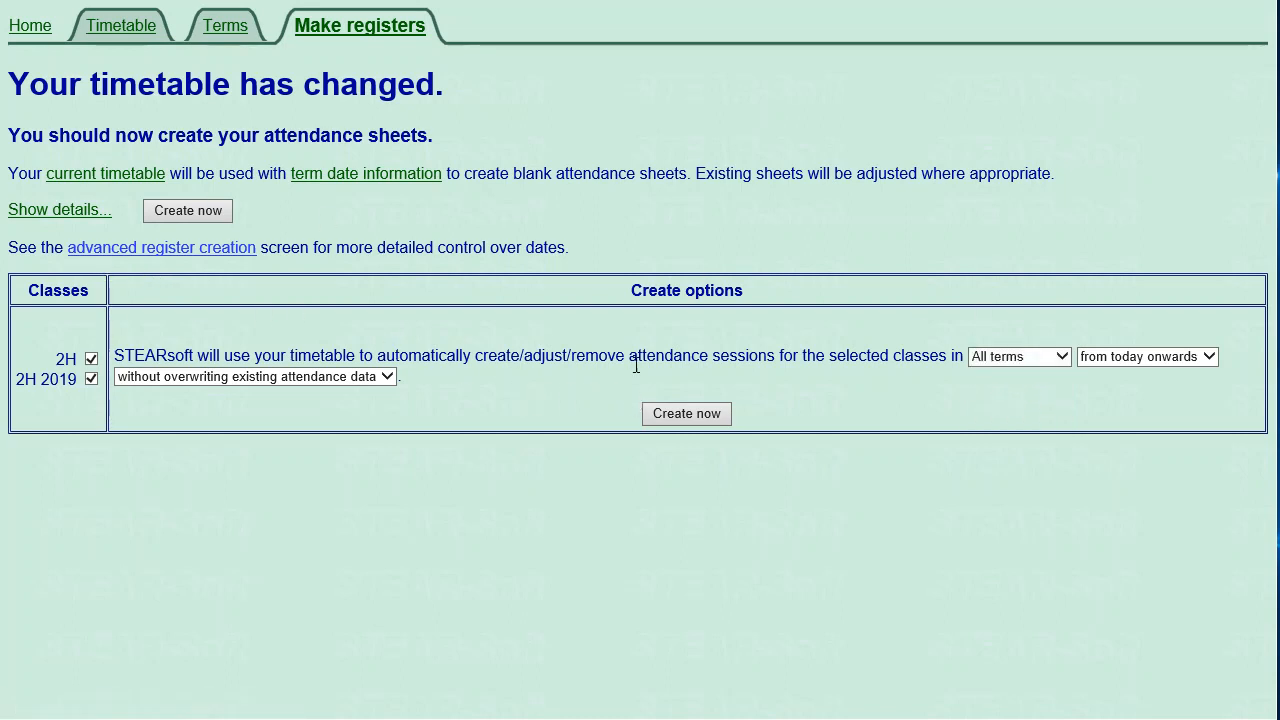
pyautogui.click(667, 412)
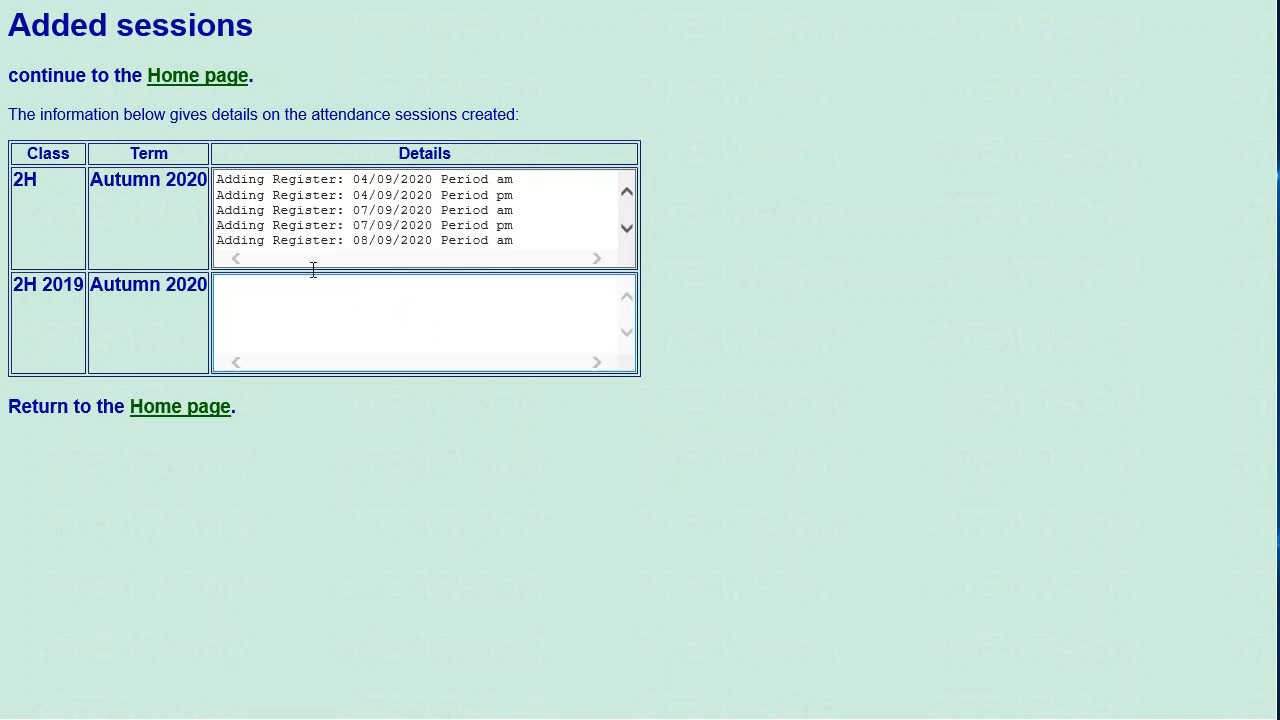
pyautogui.click(165, 80)
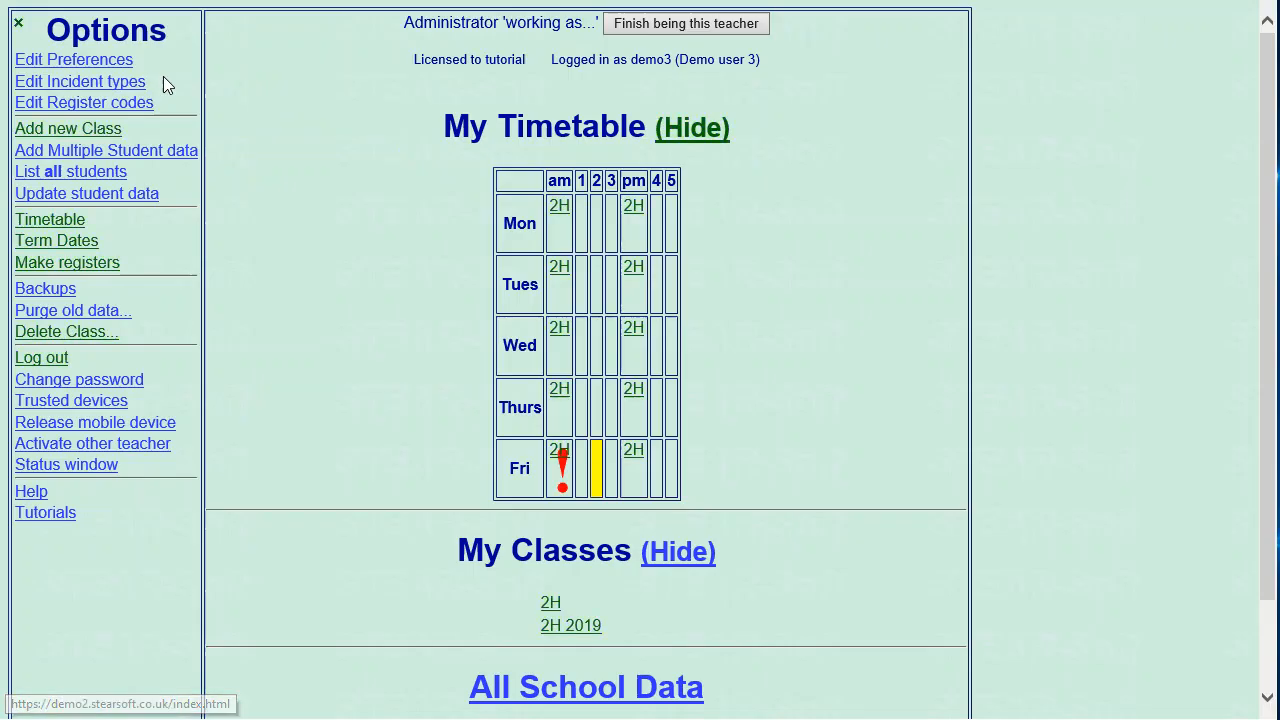
# - In class 2H's Autumn 2020 register, mark everyone present for the 04/09/20 am session except the fourth student, marked absent, and save
pyautogui.click(558, 210)
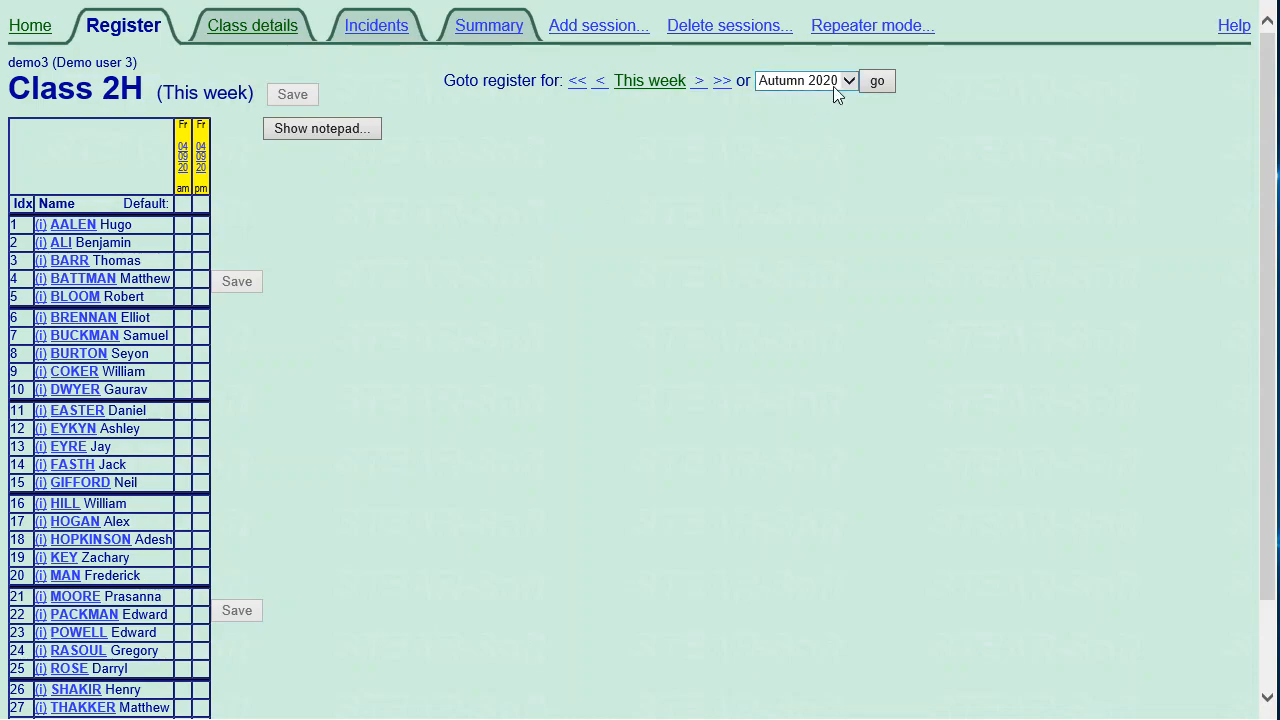
pyautogui.click(877, 81)
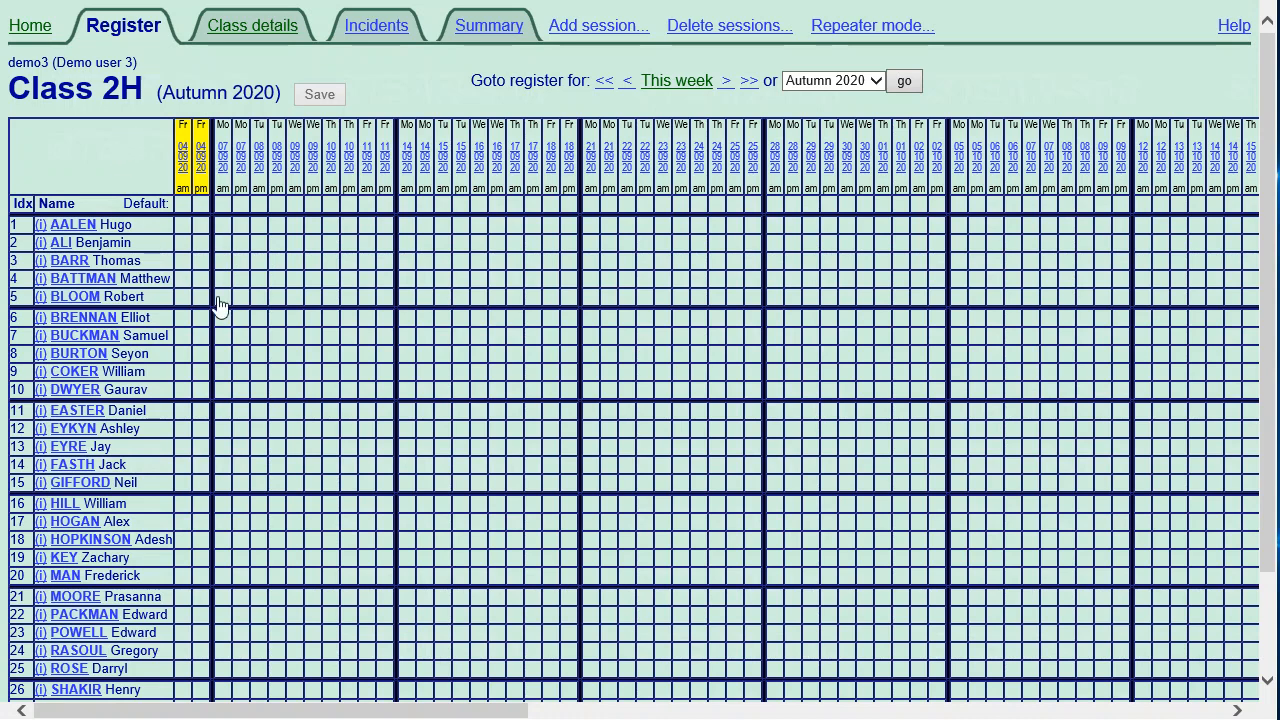
pyautogui.click(183, 203)
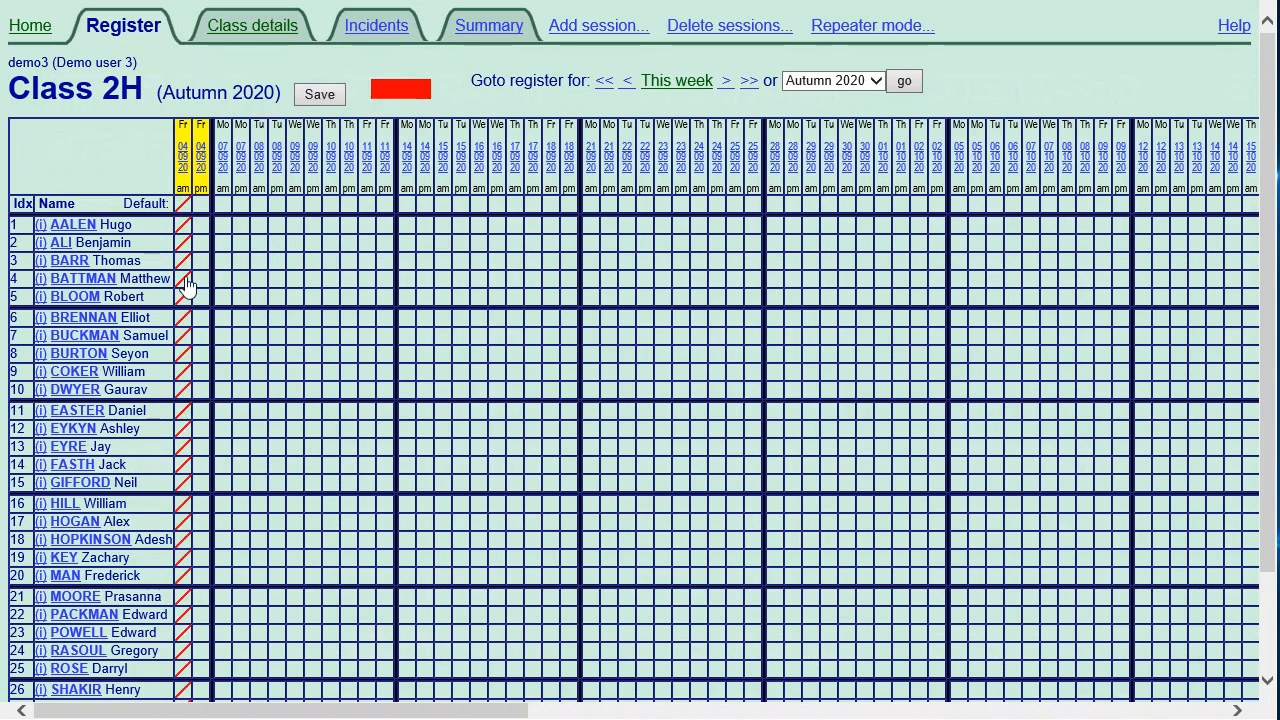
pyautogui.click(183, 278)
pyautogui.click(319, 94)
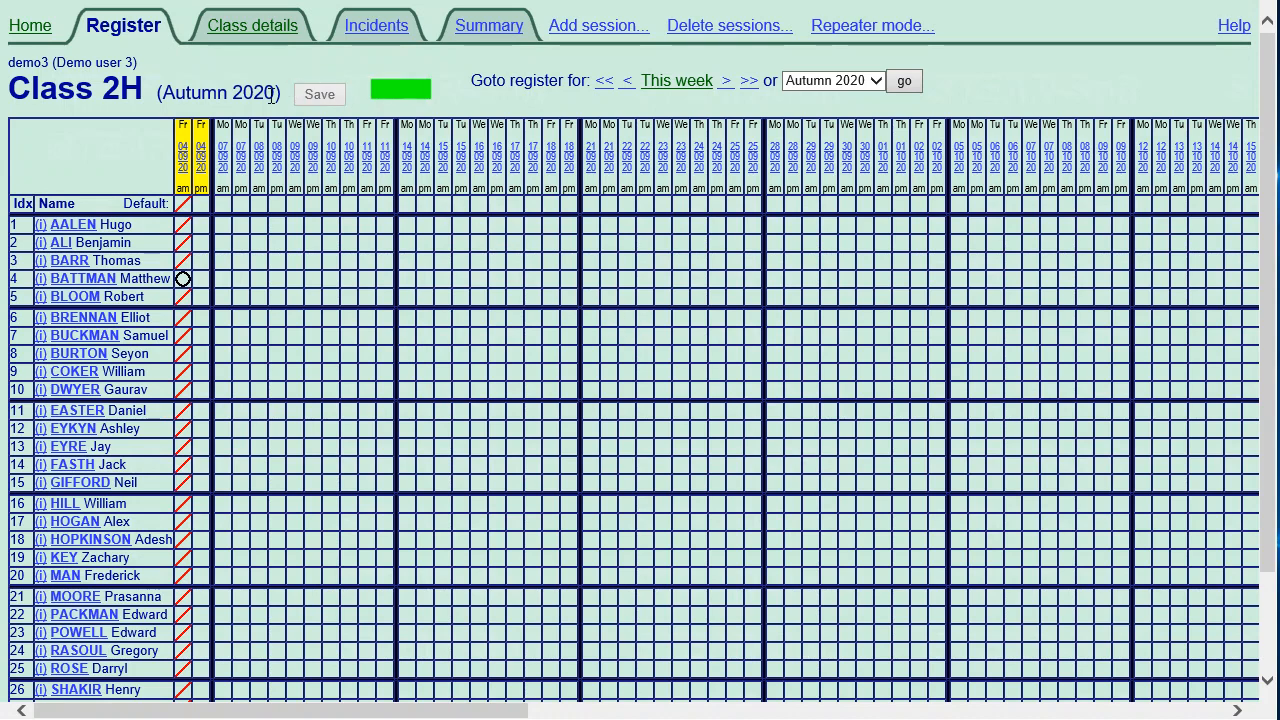
# - Review the current and old classes available for deletion and return to the home page without deleting any
pyautogui.click(34, 27)
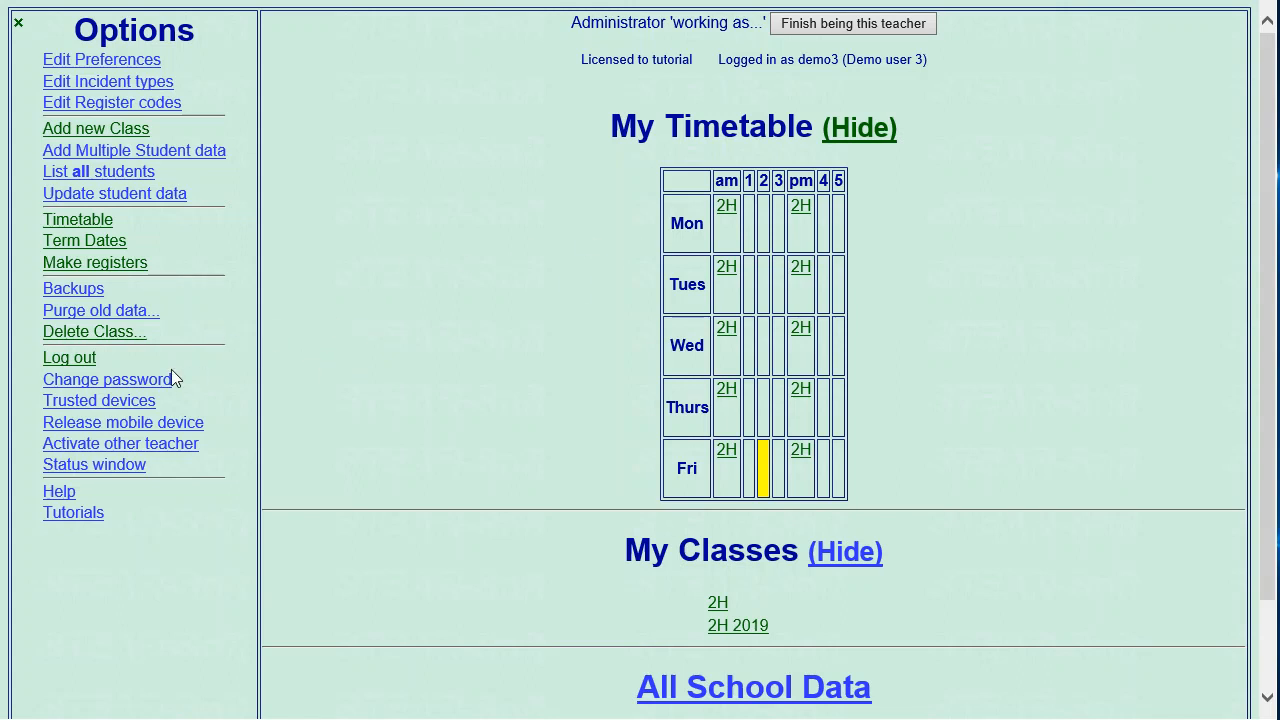
pyautogui.click(66, 332)
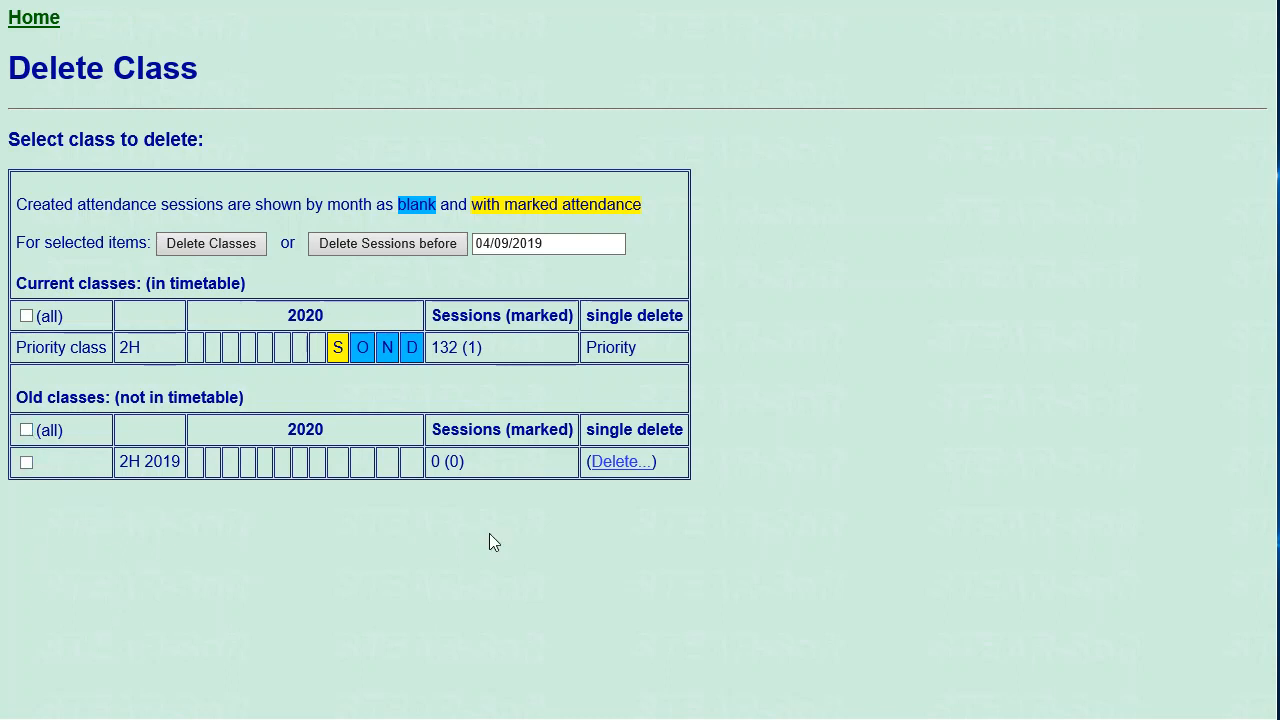
pyautogui.click(22, 20)
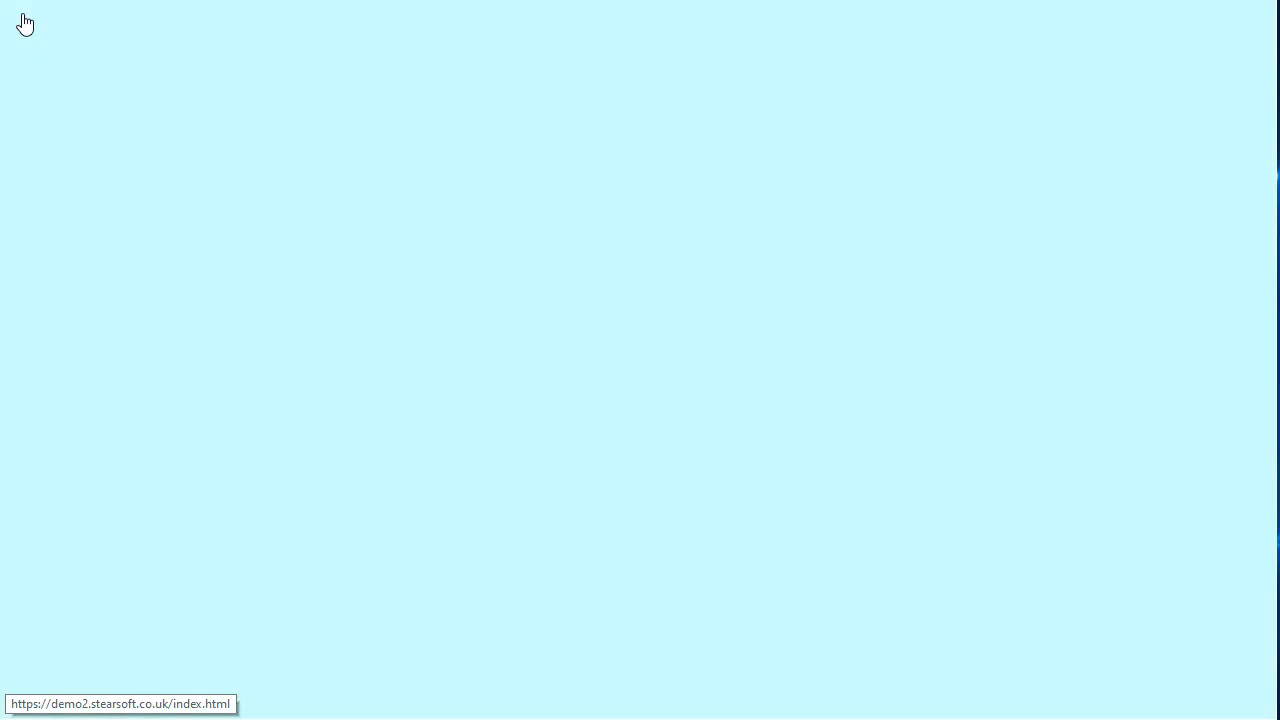